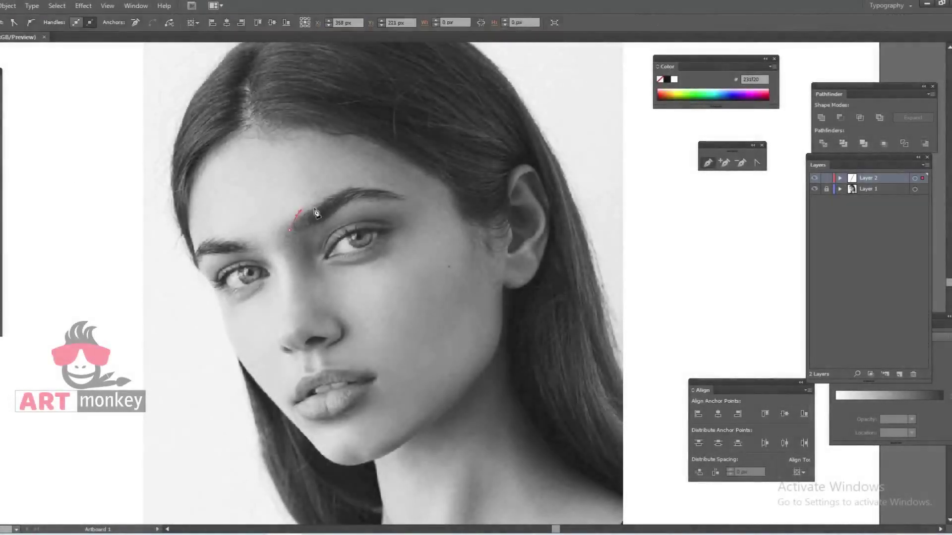
Trace outlines of the right and left eyebrows with the Pen tool
click(324, 200)
click(360, 188)
click(403, 197)
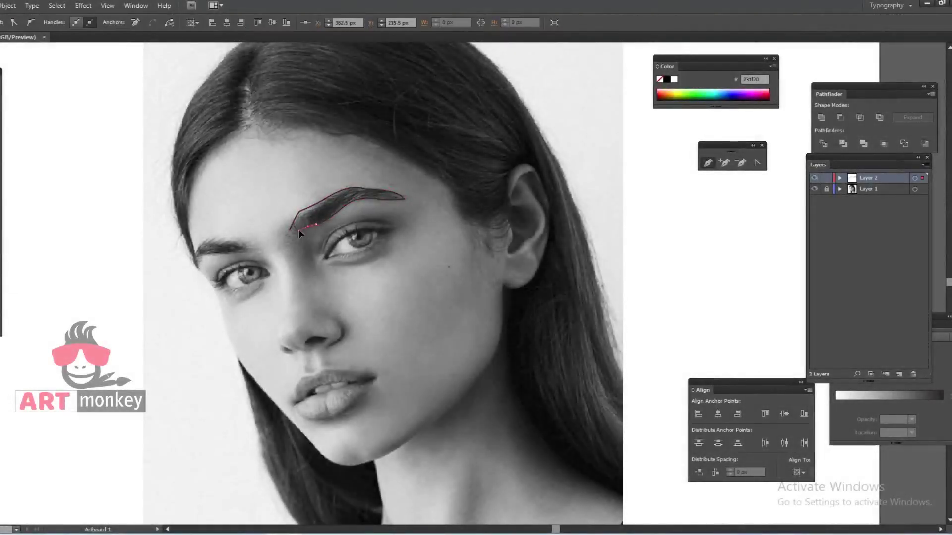
click(253, 247)
drag(216, 239, 210, 243)
Trace the hairline from the forehead parting across the forehead and around the ear
click(279, 122)
click(354, 135)
click(421, 167)
click(448, 190)
click(471, 226)
click(511, 222)
click(508, 251)
click(518, 245)
click(537, 215)
click(513, 203)
click(508, 188)
click(519, 164)
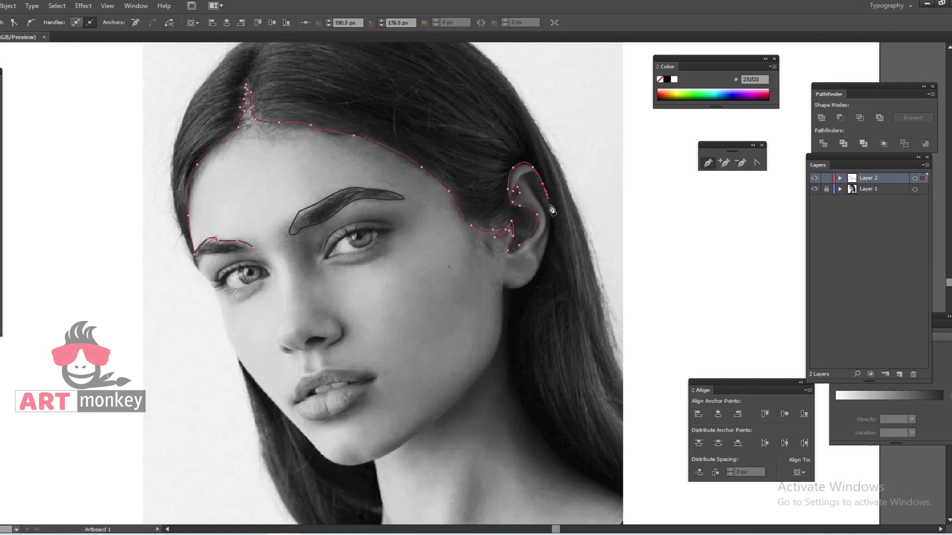
Continue the hair outline down the neck to the lower right
click(502, 320)
click(498, 344)
click(523, 409)
click(581, 471)
click(604, 481)
click(618, 487)
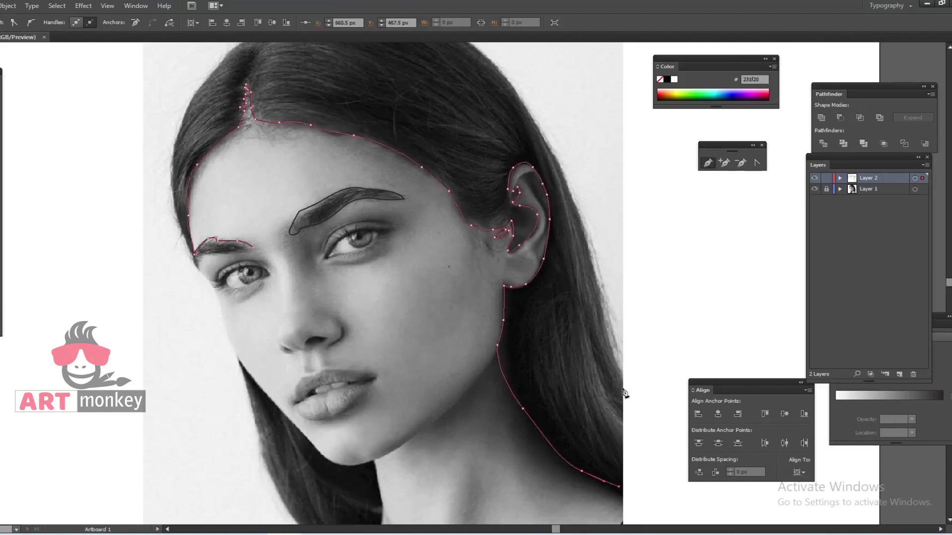
Carry the hair outline up the right edge, over the head, and down the left edge
click(597, 266)
scroll(596, 251, up, 3)
click(539, 198)
click(477, 119)
click(406, 69)
click(281, 85)
click(227, 119)
click(206, 144)
click(188, 174)
click(195, 336)
Fill the hair and eyebrow shapes solid black, then begin a path at the ear's top
key(shift+x)
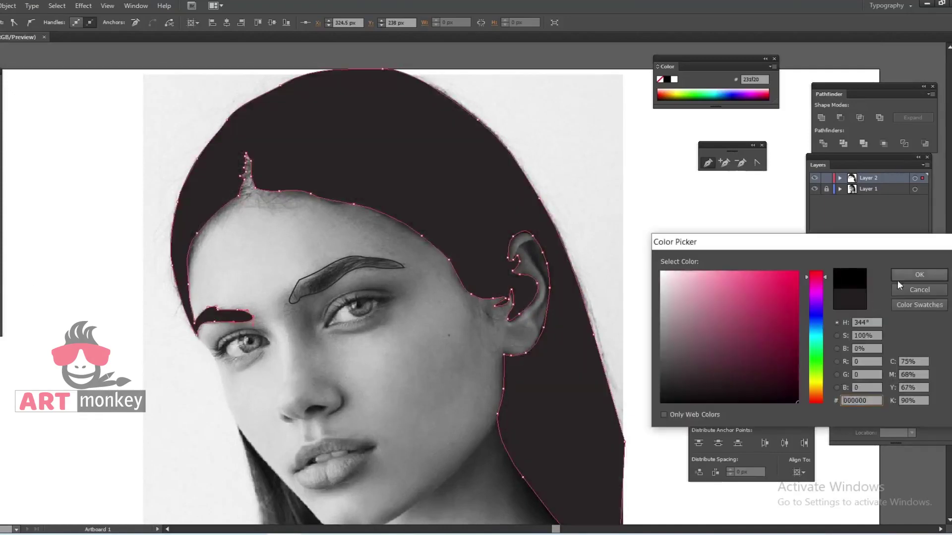
key(Return)
key(ctrl+shift+a)
key(shift+x)
key(ctrl+shift+a)
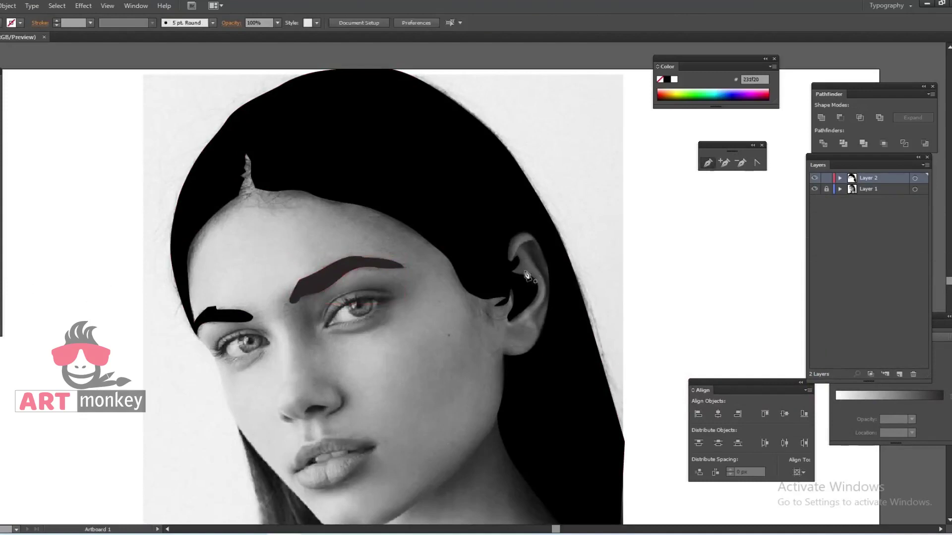
click(519, 246)
click(531, 241)
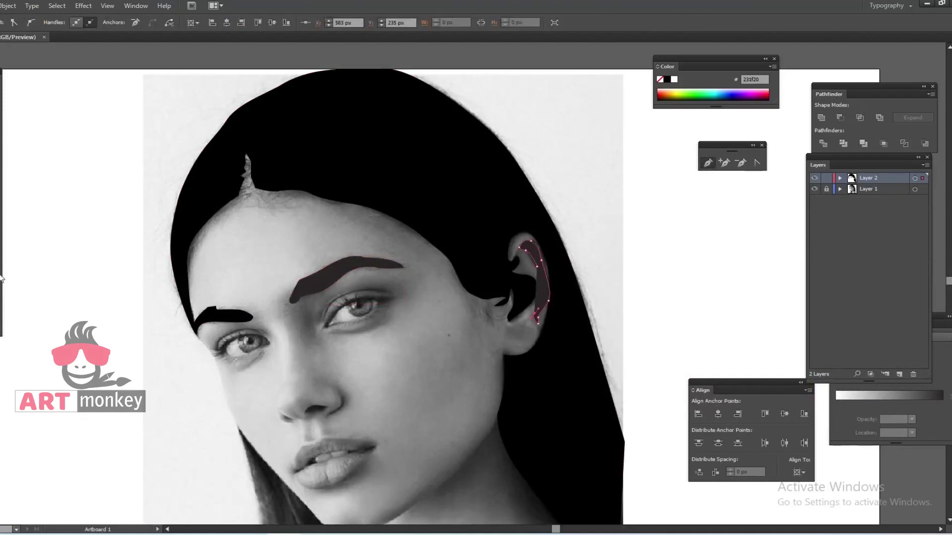
Close the black inner-ear shape
click(519, 246)
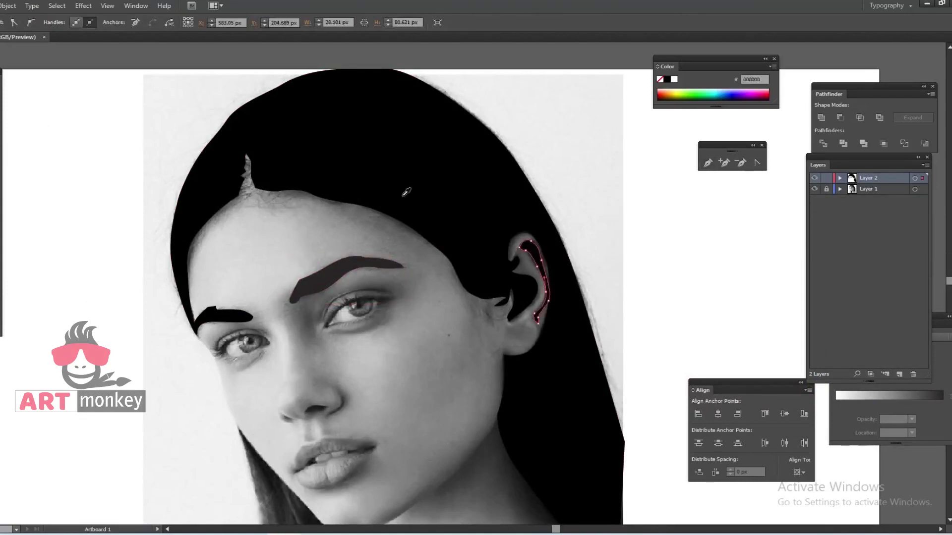
key(ctrl+shift+a)
scroll(371, 223, up, 3)
scroll(340, 276, down, 1)
scroll(297, 322, down, 1)
Draw black shapes for the nostrils and both sides of the nose
click(260, 334)
click(283, 323)
click(316, 317)
click(306, 325)
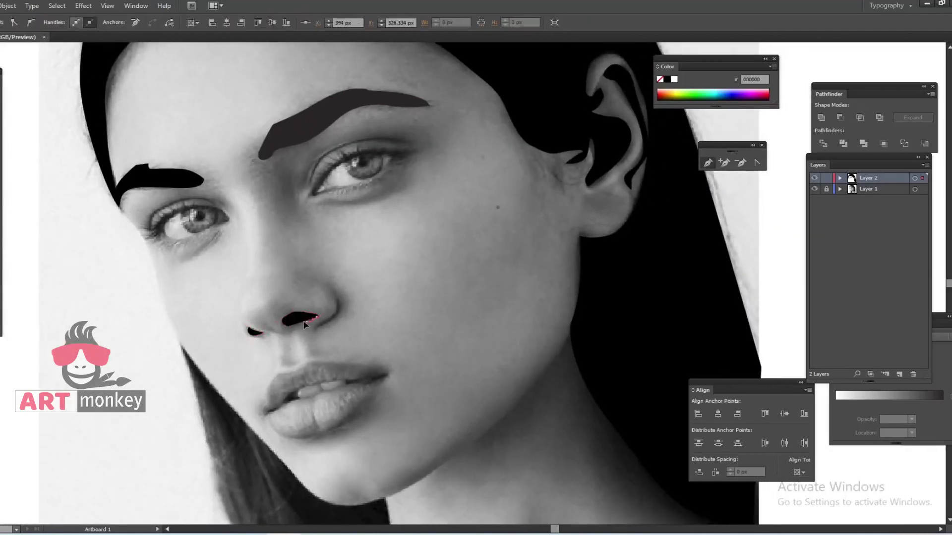
click(331, 290)
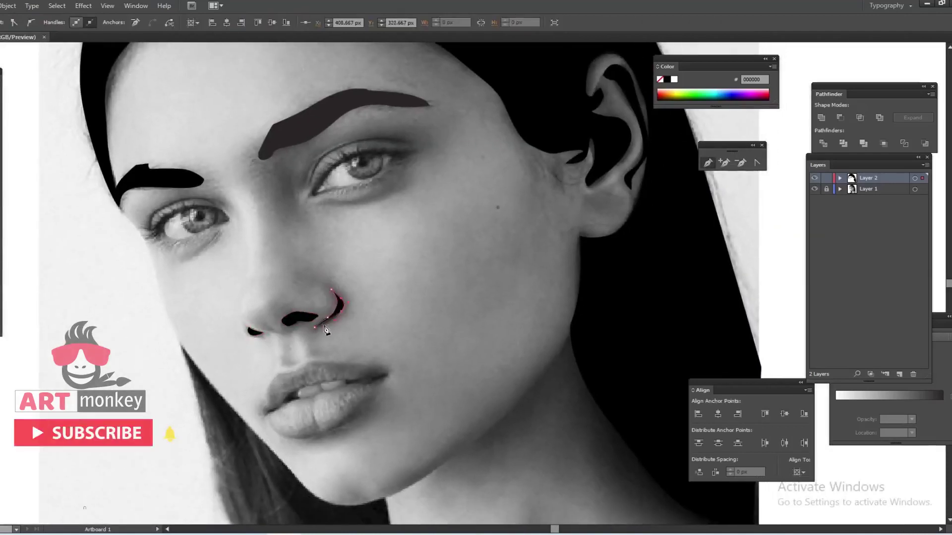
click(247, 324)
drag(243, 292, 257, 269)
key(ctrl+shift+a)
Outline the black groove below the nose, then begin the lip-line path
click(262, 322)
click(261, 322)
click(283, 341)
click(279, 362)
click(293, 369)
click(300, 358)
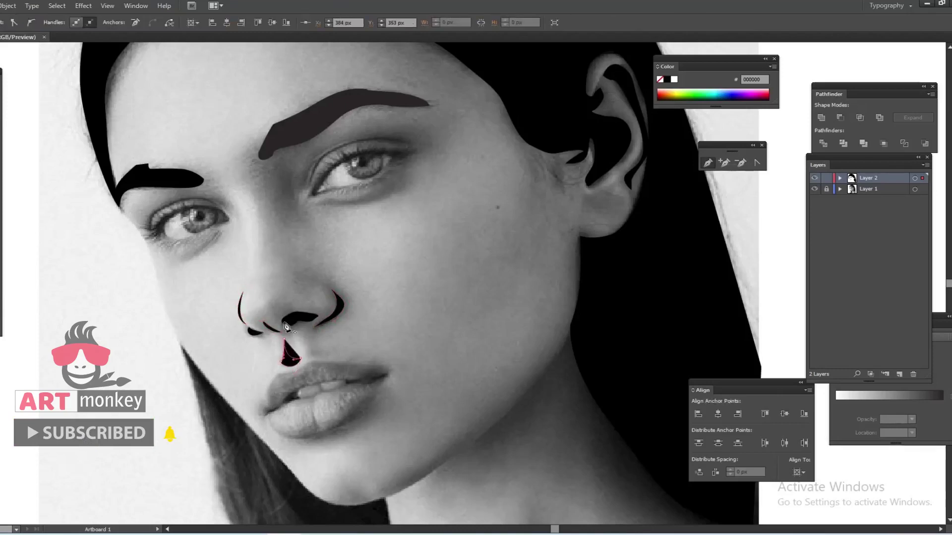
key(ctrl+shift+a)
click(264, 411)
click(305, 385)
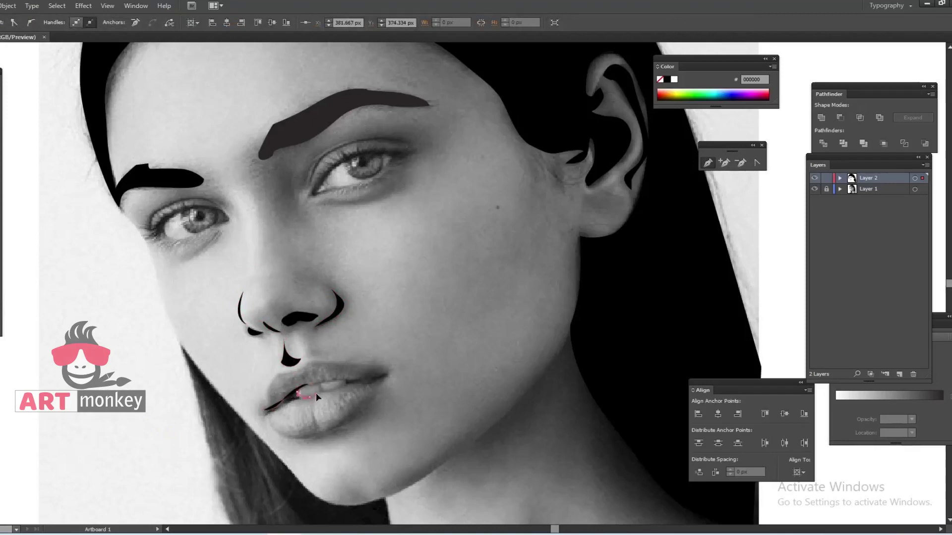
Finish the black upper lip line and draw the lower-lip edge shape
click(344, 382)
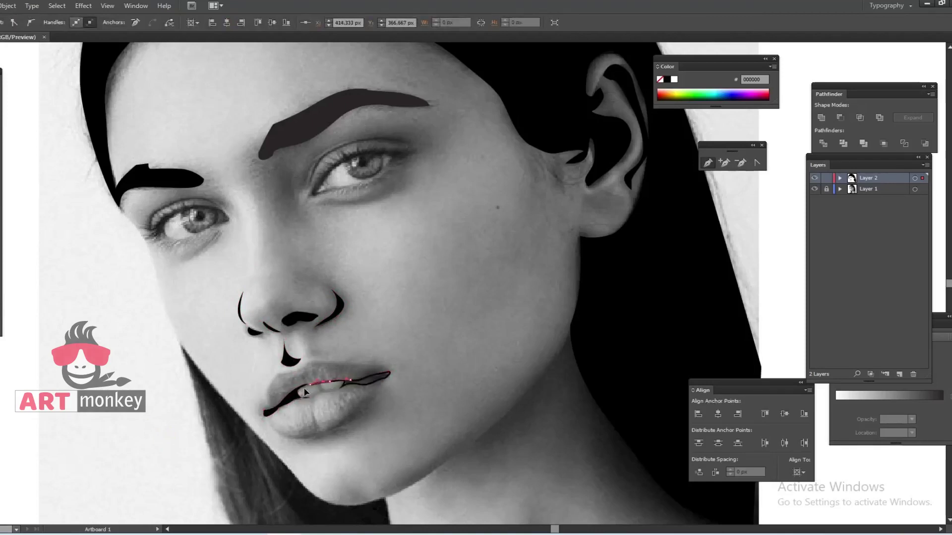
key(ctrl+shift+a)
click(312, 408)
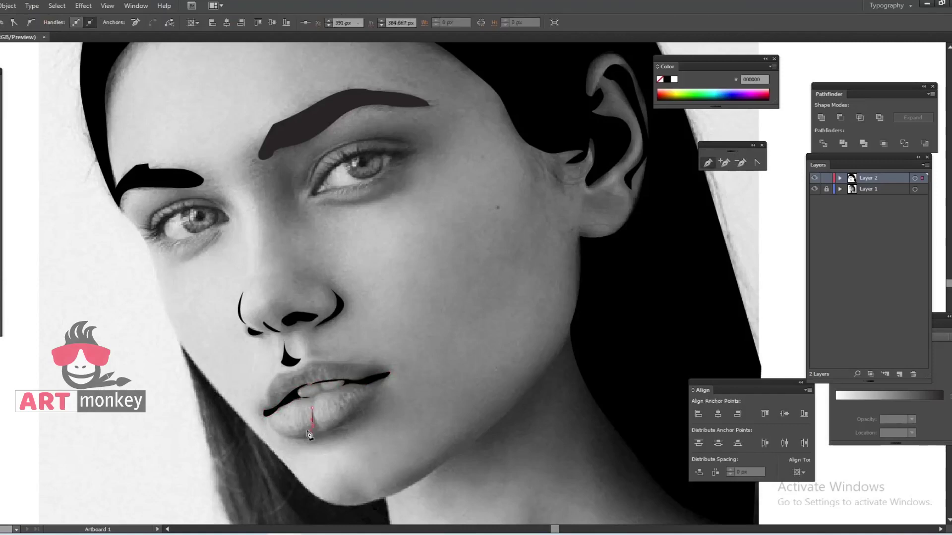
drag(328, 433, 353, 425)
click(382, 384)
key(ctrl+shift+a)
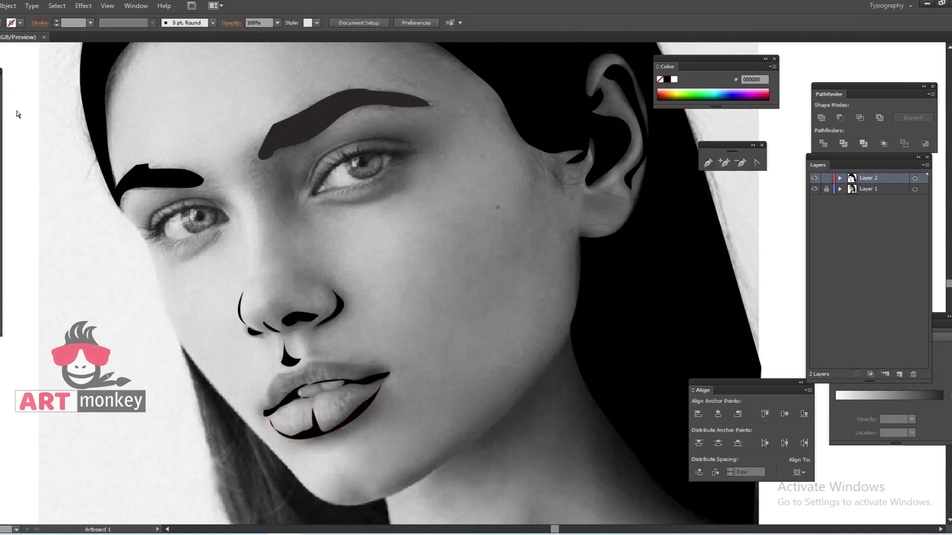
Trace the upper lip as a closed shape from the left corner to the right corner
click(317, 390)
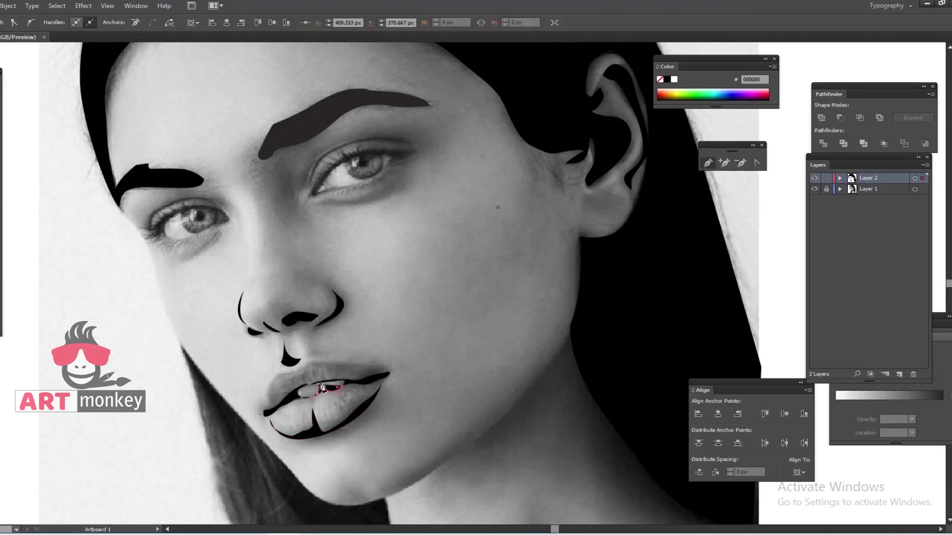
key(ctrl+shift+a)
click(264, 409)
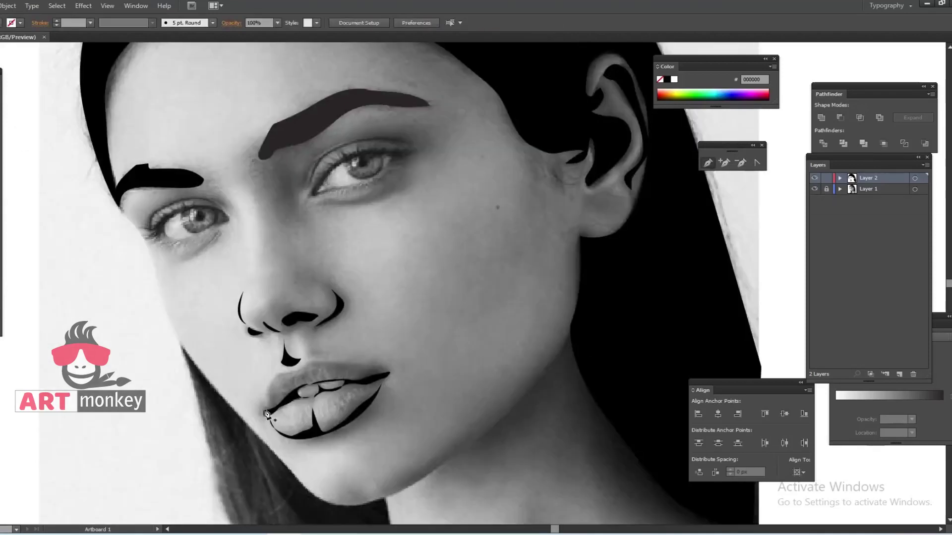
click(309, 362)
click(363, 365)
click(386, 371)
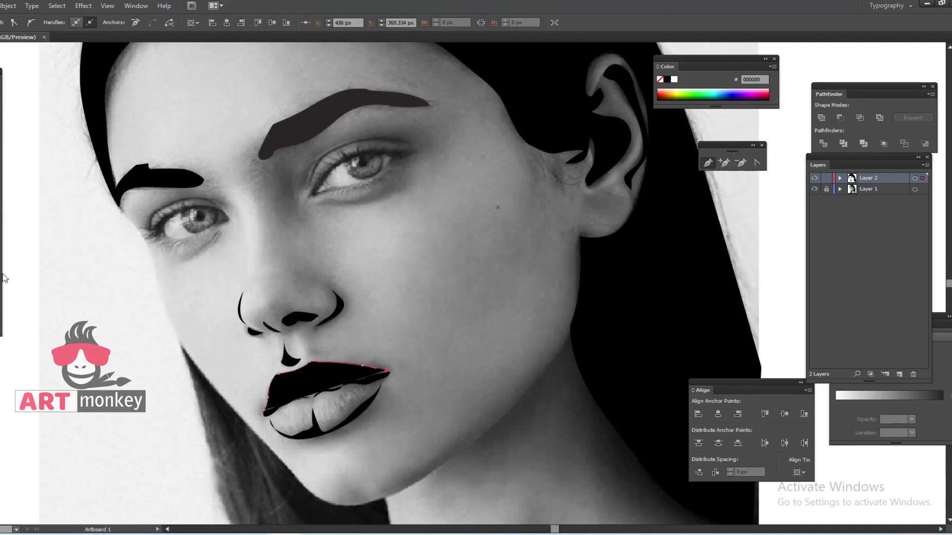
click(362, 379)
click(320, 378)
click(297, 391)
Fill the upper-lip shape gray and zoom out to check the whole portrait
click(265, 410)
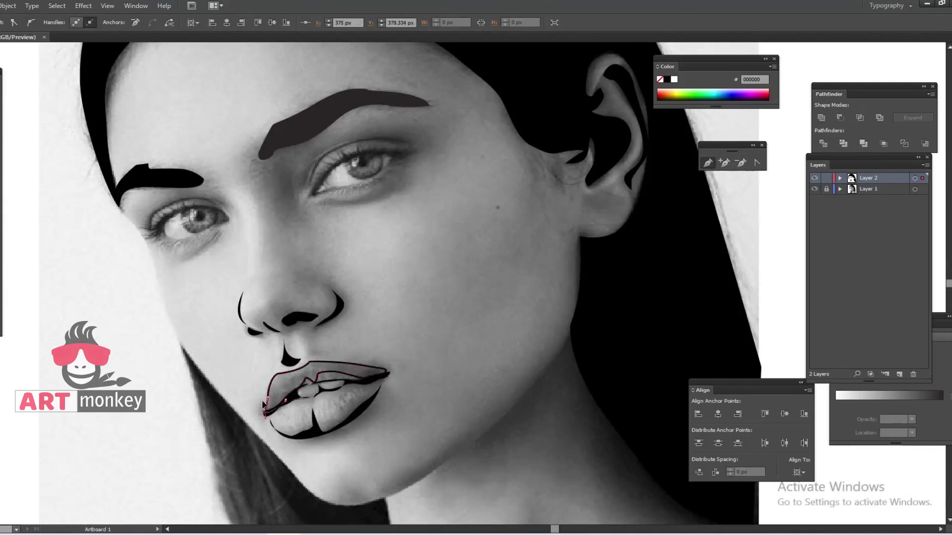
key(v)
click(42, 172)
key(ctrl+minus)
key(ctrl+minus)
key(ctrl+plus)
key(ctrl+plus)
key(ctrl+plus)
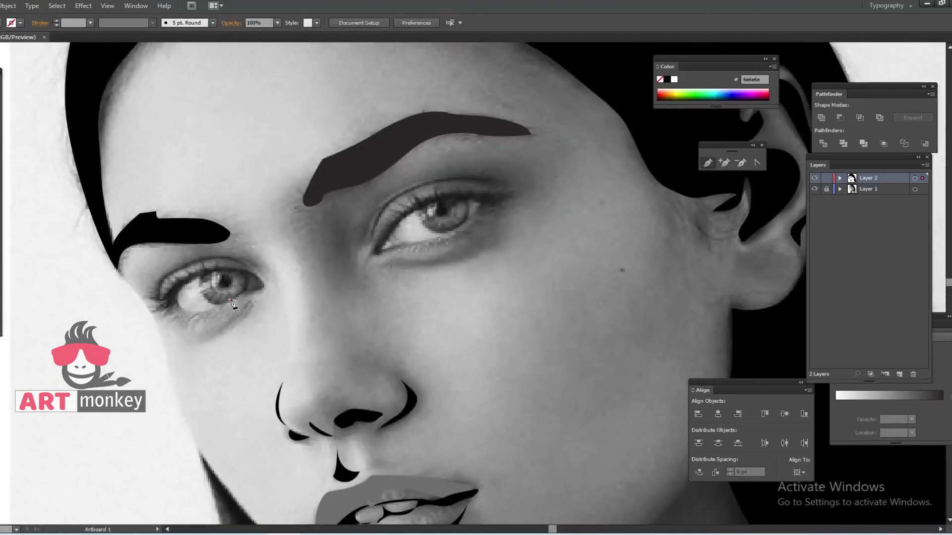
Finish the left eye's black lash and lower eyelid shape
click(229, 299)
click(247, 293)
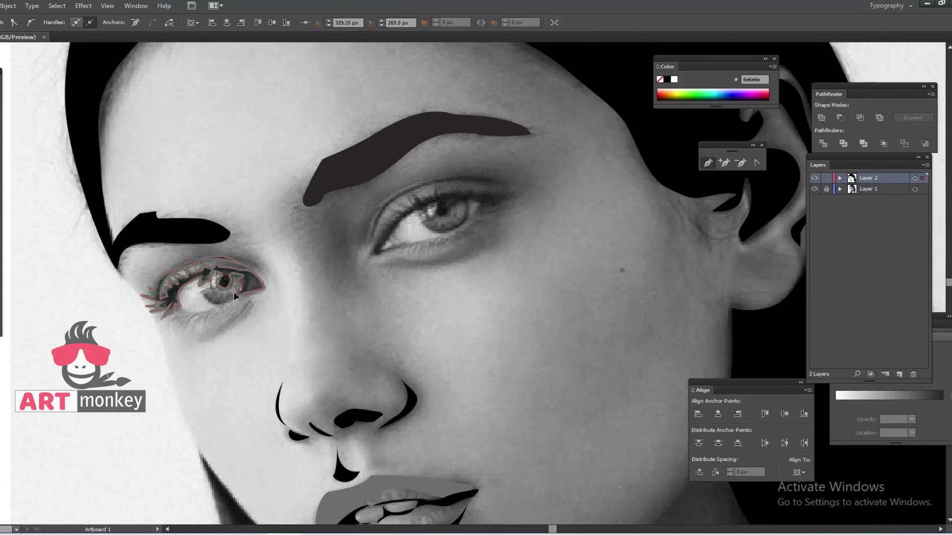
key(ctrl+shift+a)
Draw a light gray ellipse over the left eye's iris
click(14, 147)
drag(201, 270, 240, 289)
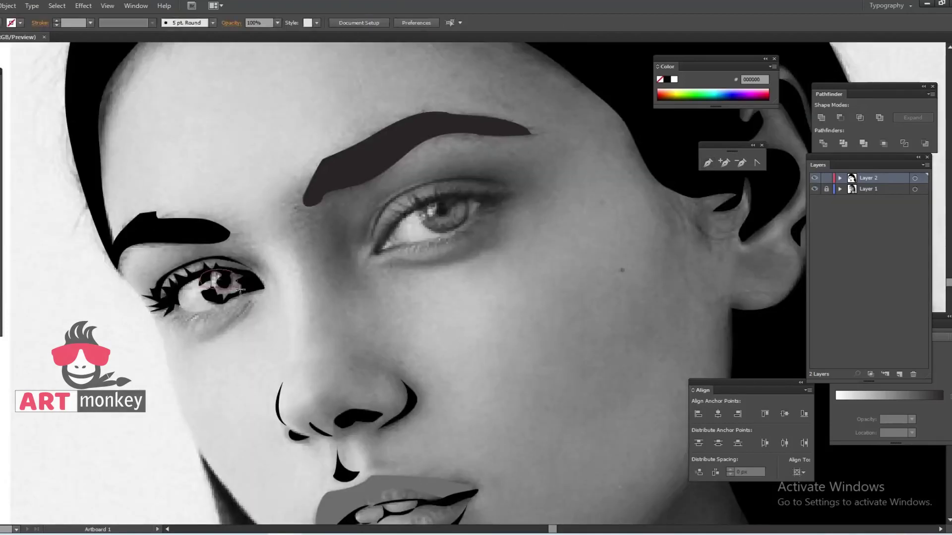
click(214, 280)
key(ctrl+shift+a)
Trace a closed black shape under the left eye
click(815, 189)
click(815, 189)
key(p)
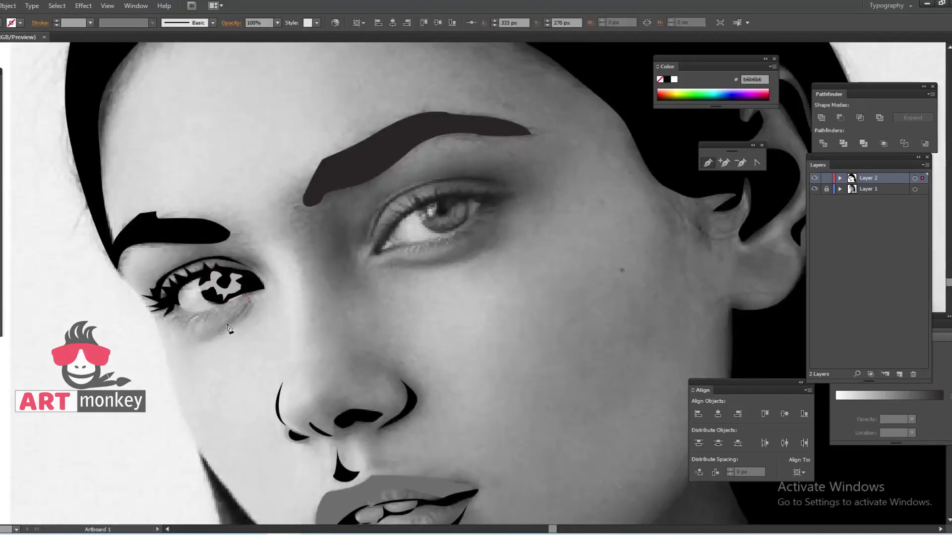
click(204, 336)
click(250, 301)
click(213, 309)
click(176, 306)
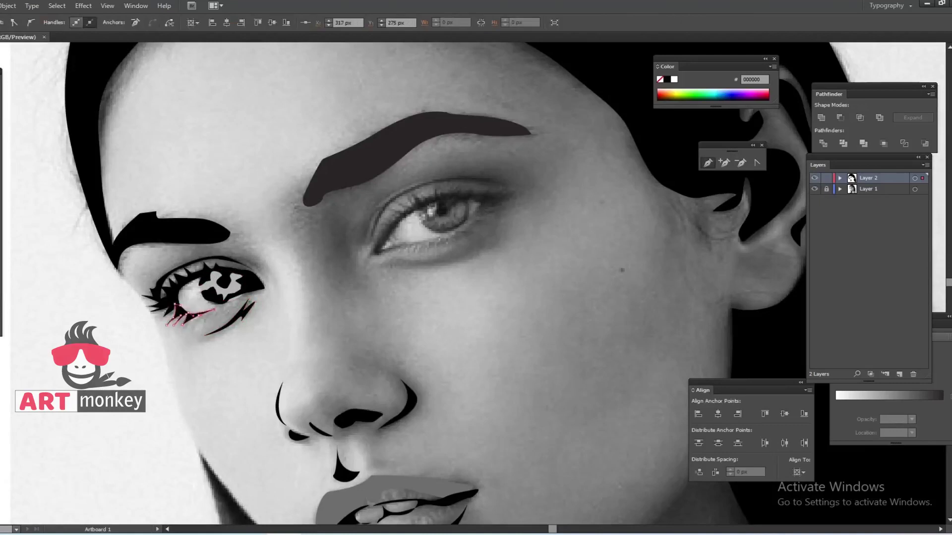
key(ctrl+shift+a)
Start a curved path along the right eye's upper eyelid
click(371, 249)
drag(460, 180, 501, 183)
click(498, 181)
Trace the right eye's zigzag lashes and lid outline into a closed black shape
click(400, 248)
click(397, 220)
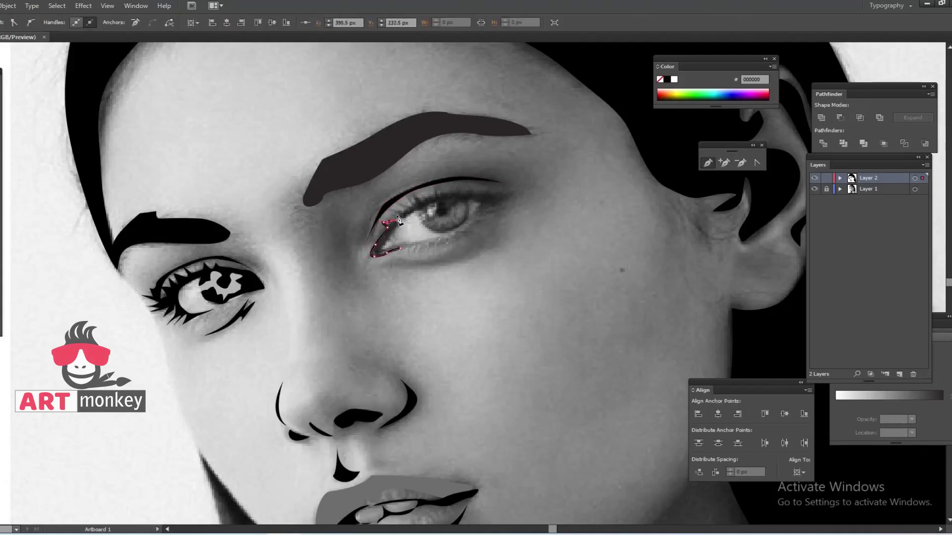
click(421, 195)
click(436, 187)
click(513, 183)
click(498, 198)
click(476, 211)
click(442, 231)
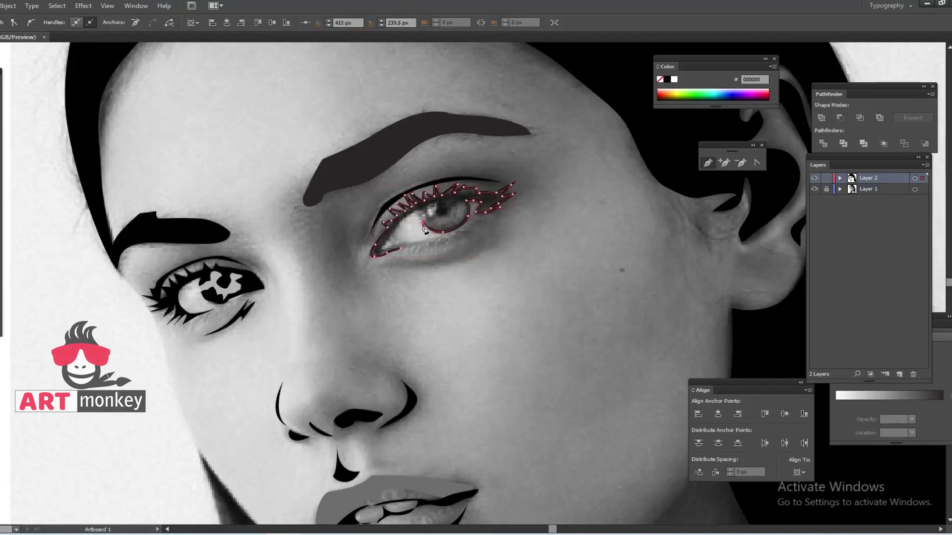
drag(412, 242, 434, 243)
click(433, 222)
Add an iris highlight shape filled light grey e5e3e4
click(431, 207)
click(436, 211)
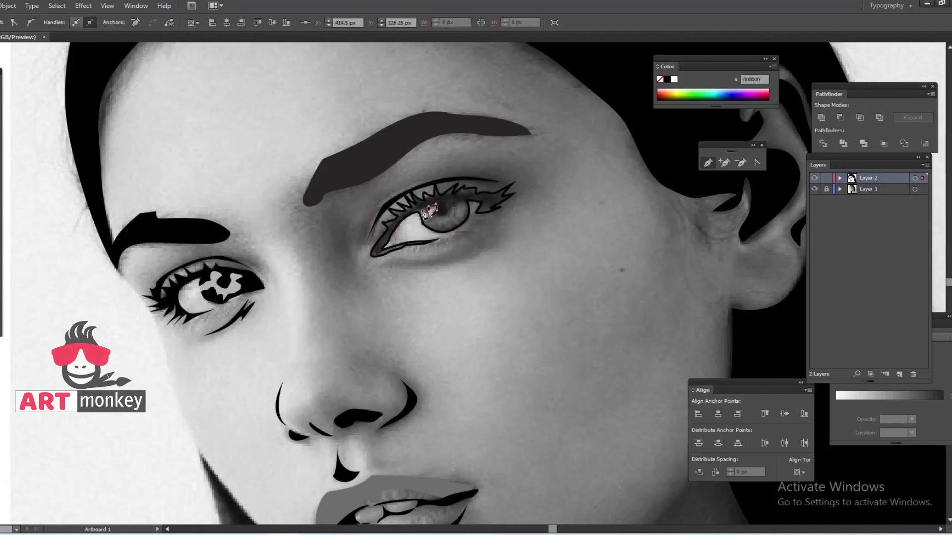
key(v)
double_click(665, 79)
key(Return)
key(ctrl+shift+a)
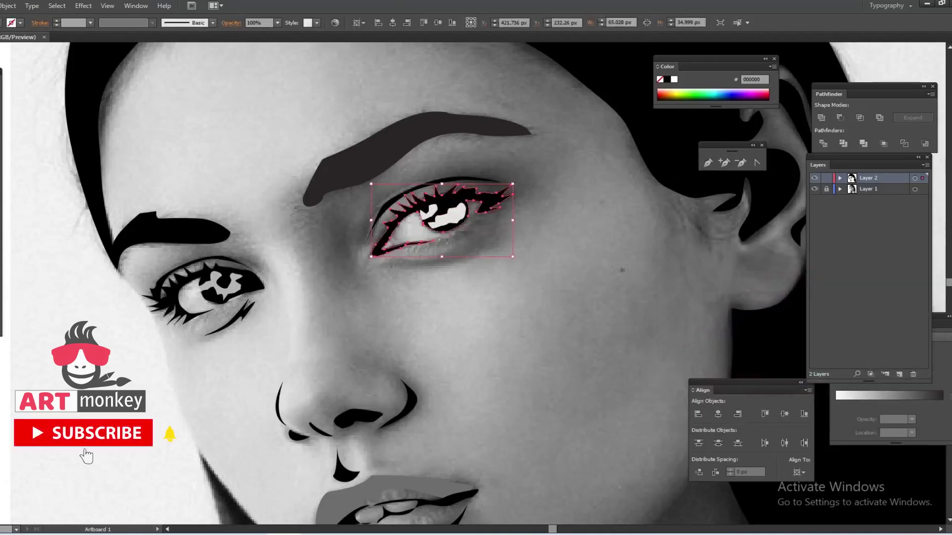
Draw a closed black shape along the right eye's lower lid
key(p)
click(383, 263)
click(461, 239)
click(502, 232)
click(382, 263)
Hide the Layer 1 reference photo to review the vector portrait
key(v)
click(467, 251)
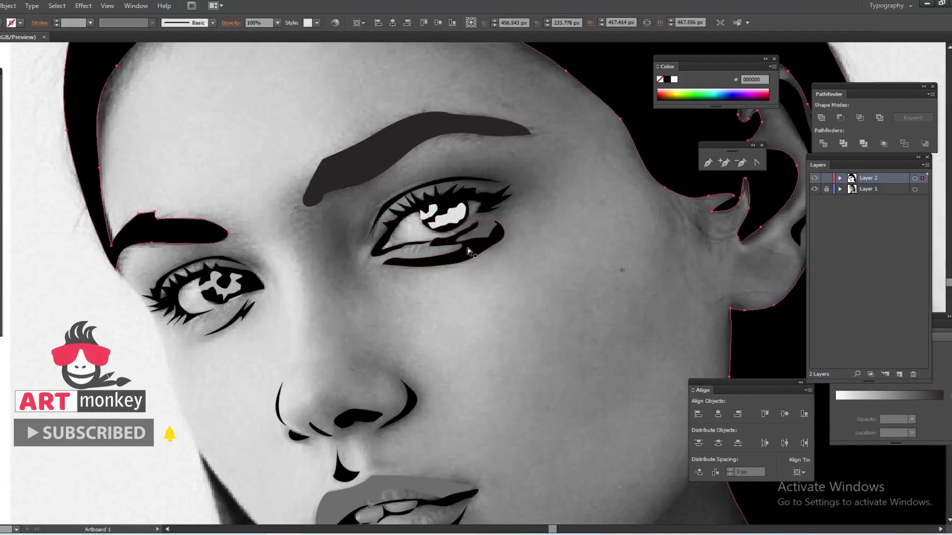
key(ctrl+0)
click(815, 189)
key(ctrl+plus)
key(ctrl+plus)
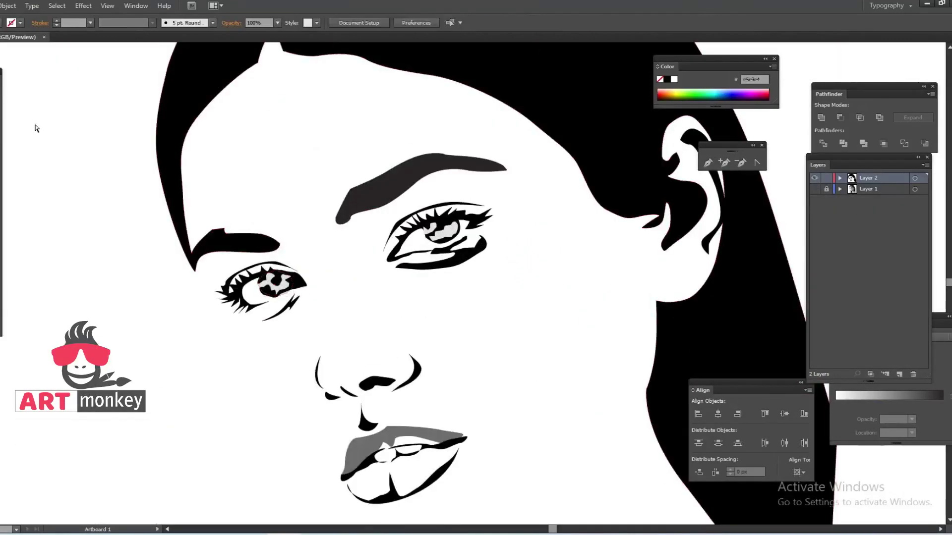
Trace a leaf-shaped grey shadow shape beside the ear
key(ctrl+0)
key(ctrl+plus)
key(ctrl+plus)
click(815, 189)
key(p)
click(544, 226)
click(561, 267)
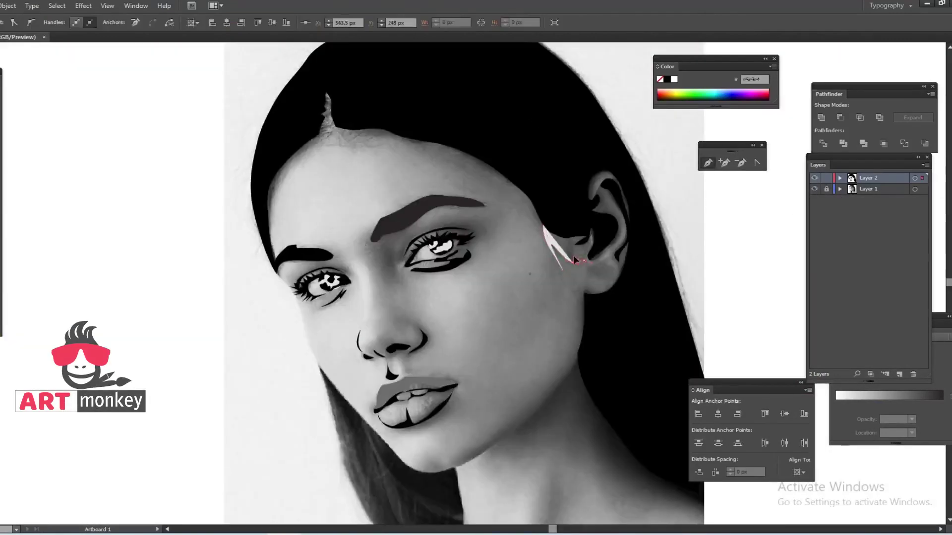
click(566, 248)
click(584, 247)
click(573, 232)
click(544, 225)
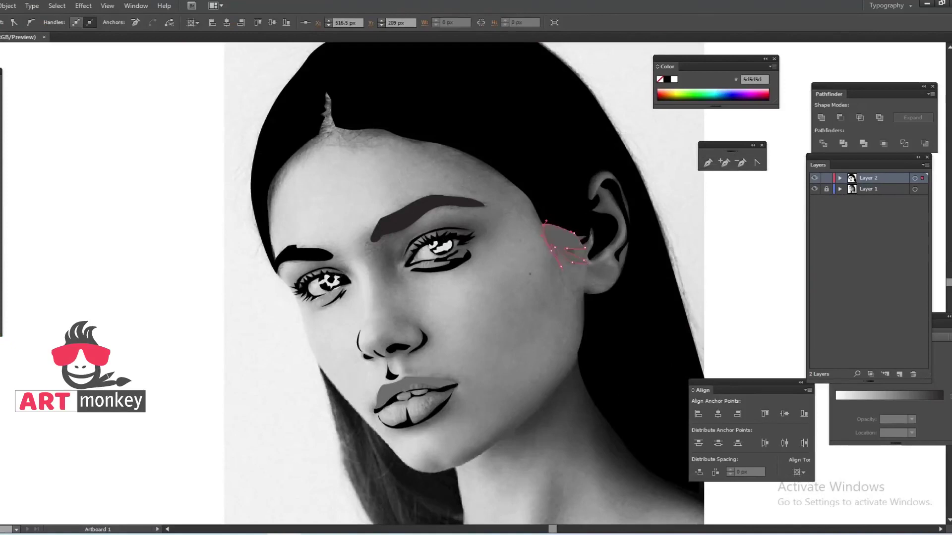
key(ctrl+shift+a)
click(814, 189)
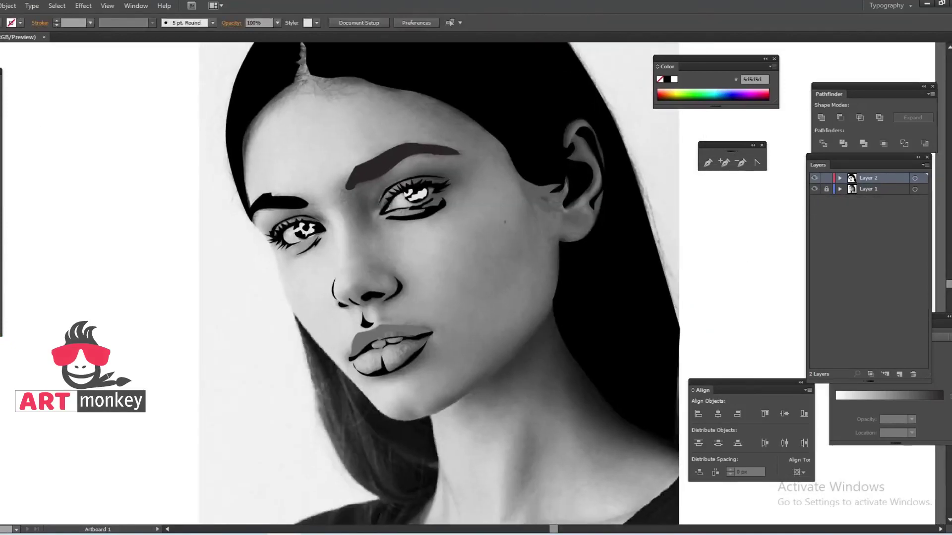
Outline the hair falling past the chin and down the neck
key(ctrl+minus)
click(328, 301)
click(347, 327)
click(359, 340)
click(423, 385)
click(433, 384)
click(438, 414)
click(435, 450)
click(430, 469)
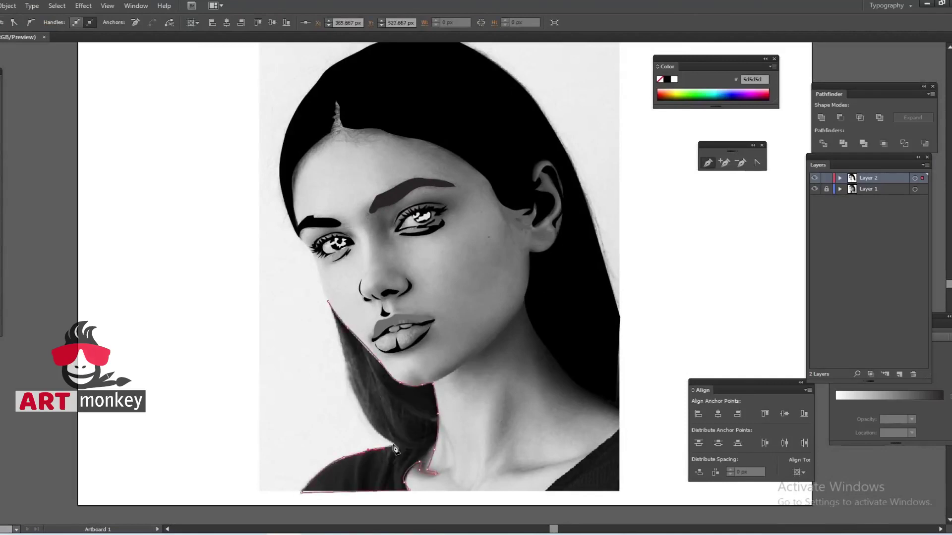
click(328, 301)
key(ctrl+shift+a)
click(815, 189)
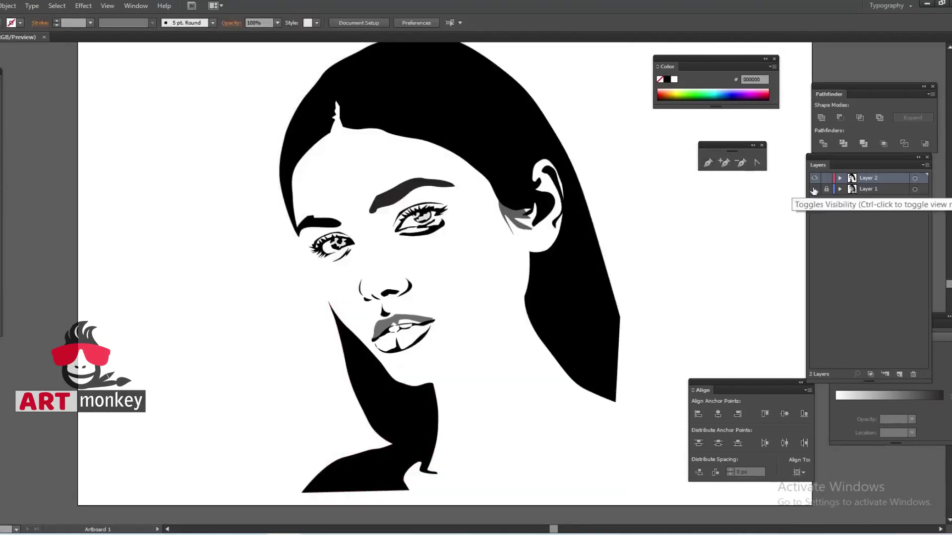
Fill the hair shape below the chin dark, checking it with the photo hidden
key(ctrl+plus)
click(814, 189)
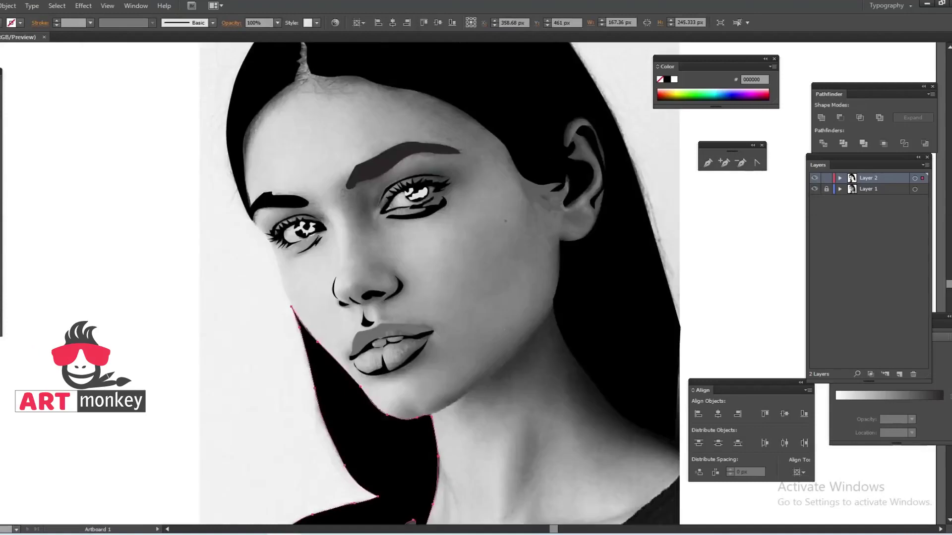
click(360, 389)
click(411, 417)
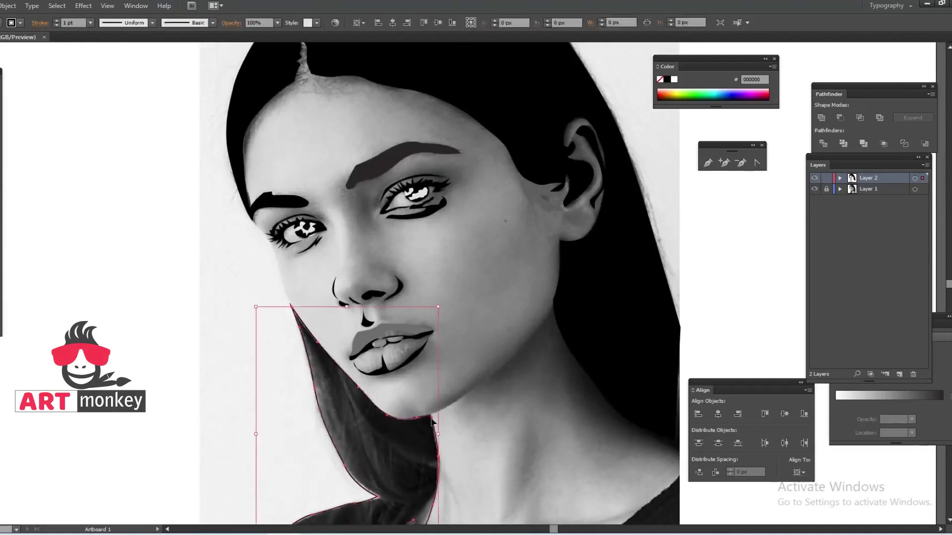
key(ctrl+shift+a)
key(ctrl+0)
click(815, 189)
click(499, 452)
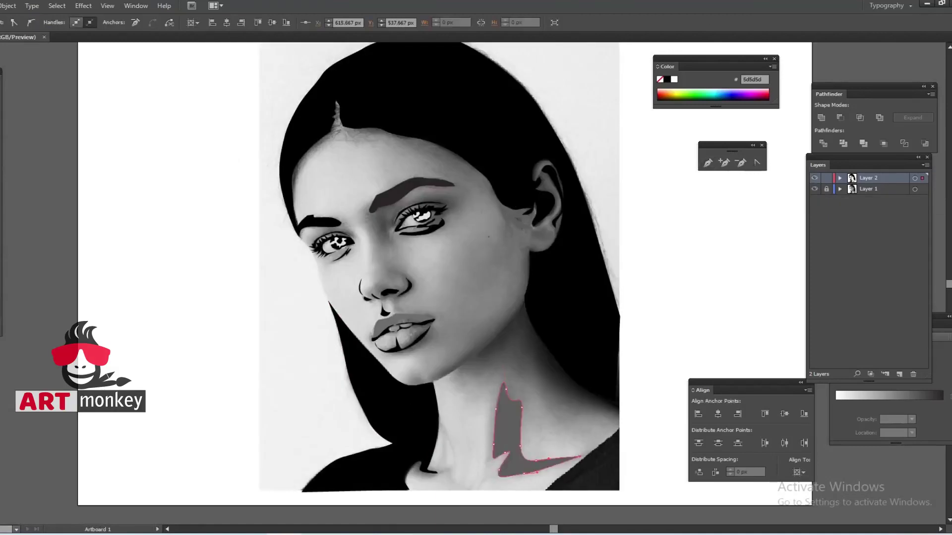
key(ctrl+shift+a)
click(814, 189)
Trace a closed shadow shape along the jawline
key(ctrl+plus)
click(707, 163)
click(432, 411)
click(444, 396)
click(499, 361)
click(520, 344)
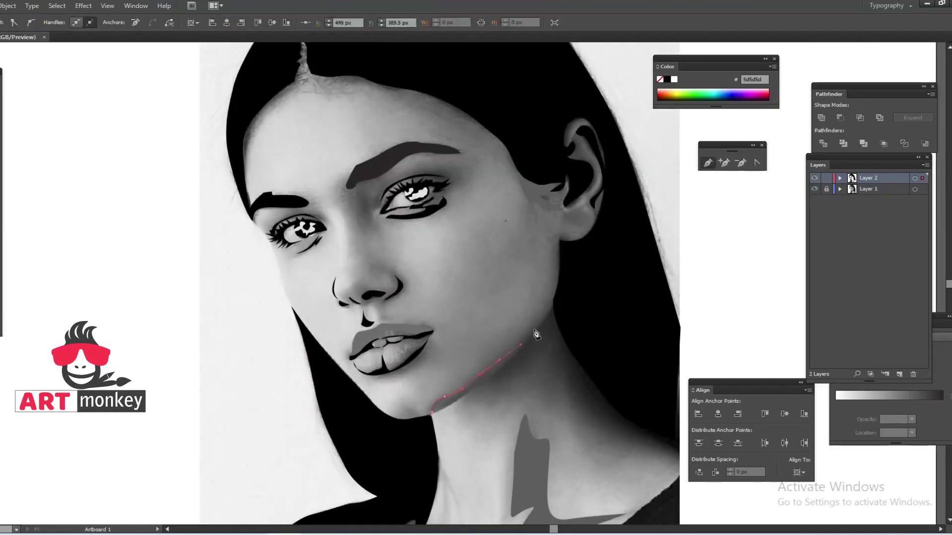
click(475, 387)
click(553, 315)
ctrl+click(480, 379)
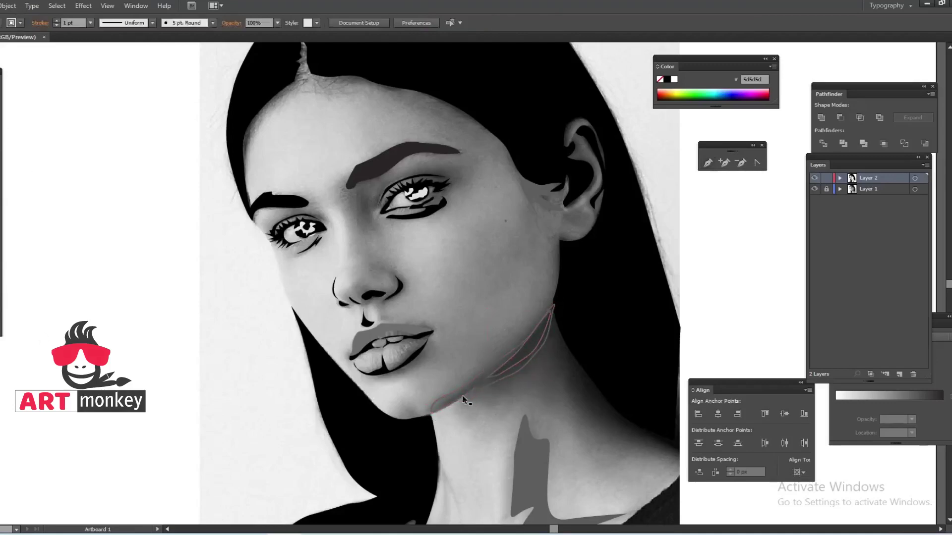
click(516, 366)
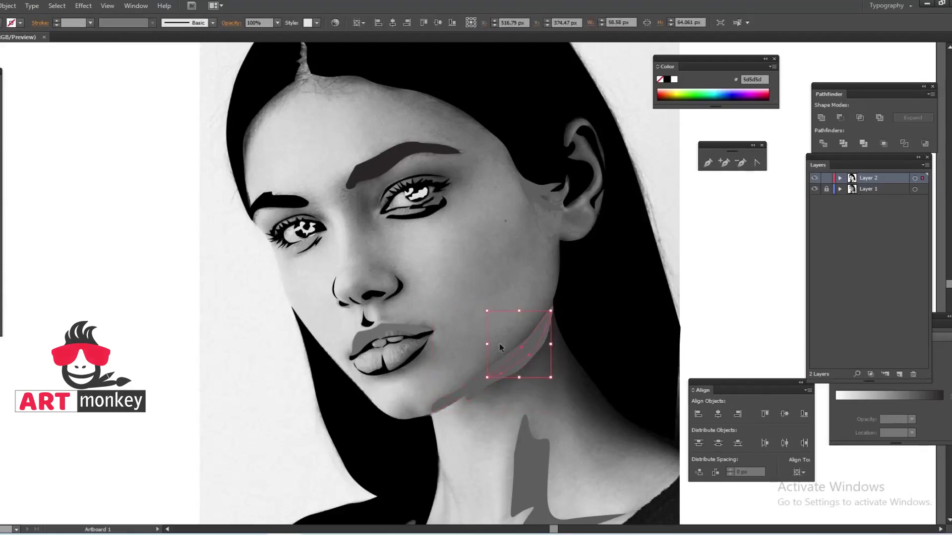
Darken the jaw shadow to #3d3d3d and add a light grey patch on the neck
key(ctrl+0)
click(814, 189)
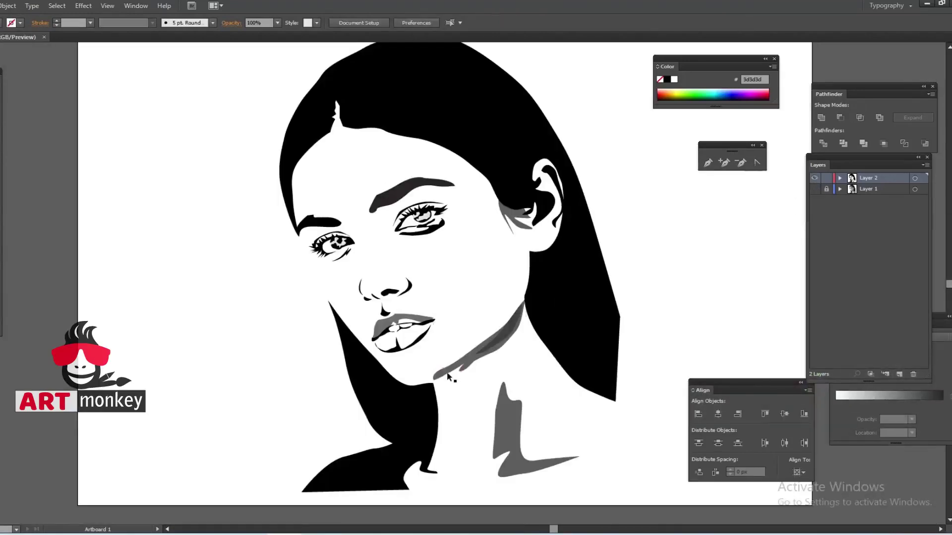
click(814, 189)
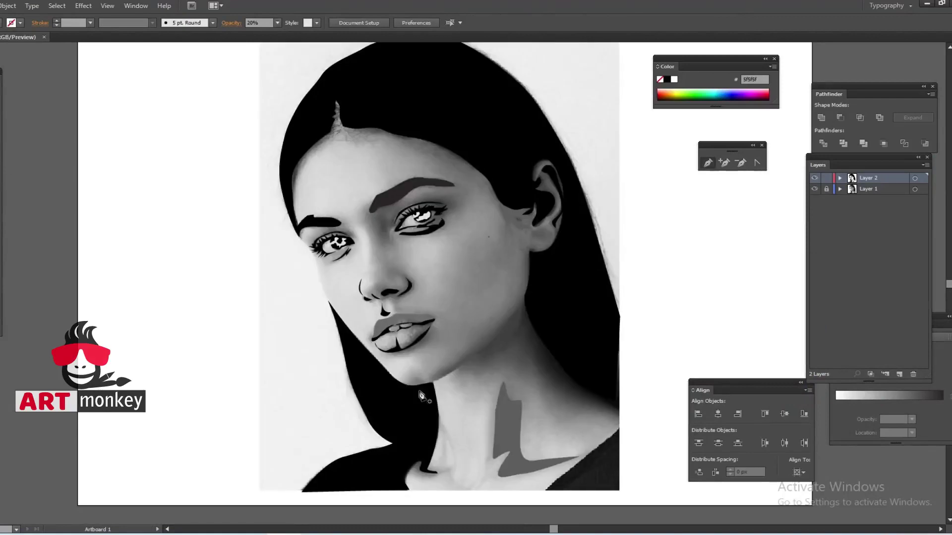
click(413, 378)
ctrl+click(474, 350)
drag(477, 365, 479, 366)
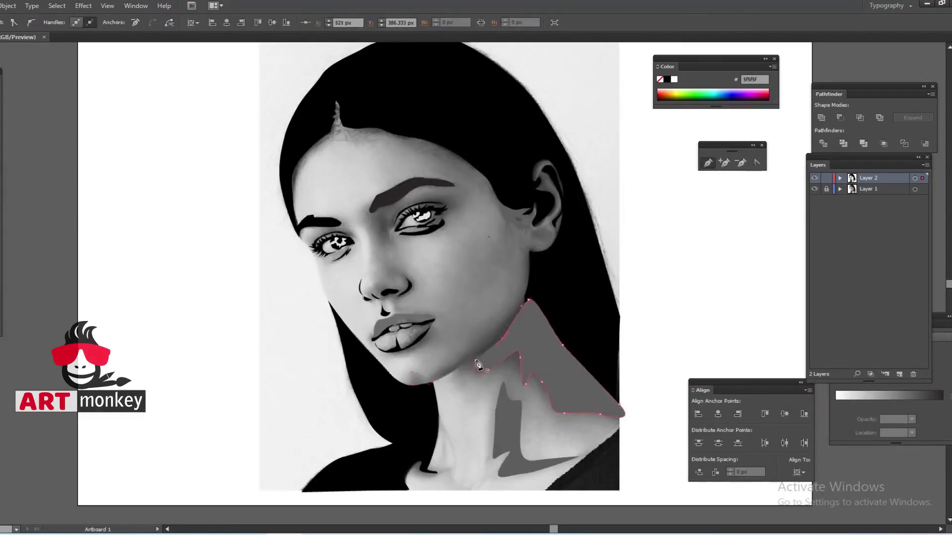
key(ctrl+z)
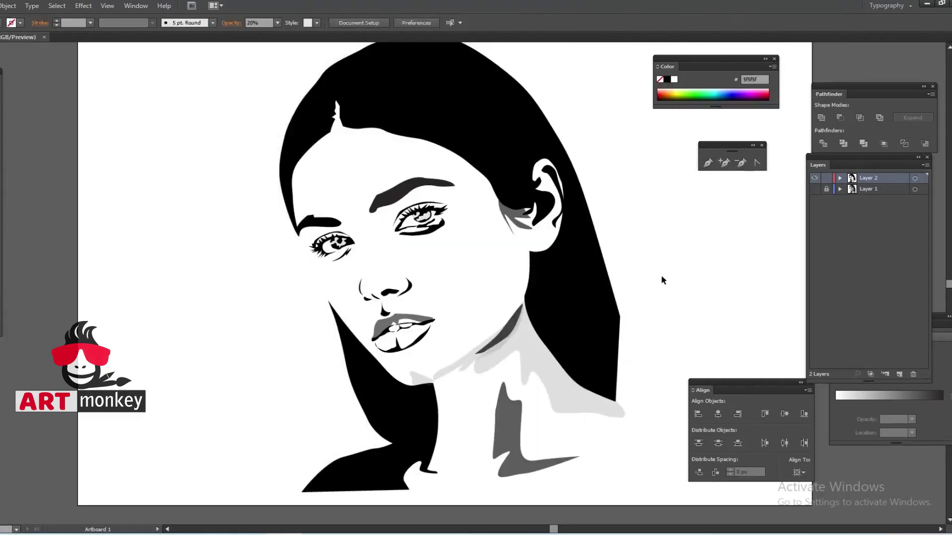
key(ctrl+minus)
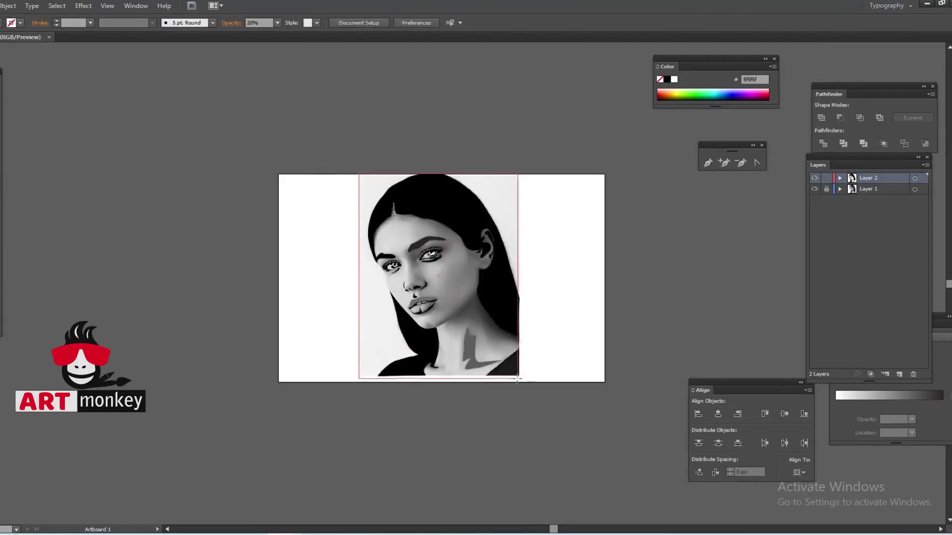
Draw a rectangle over the portrait and send it behind the artwork
drag(358, 174, 517, 376)
key(ctrl+shift+bracketleft)
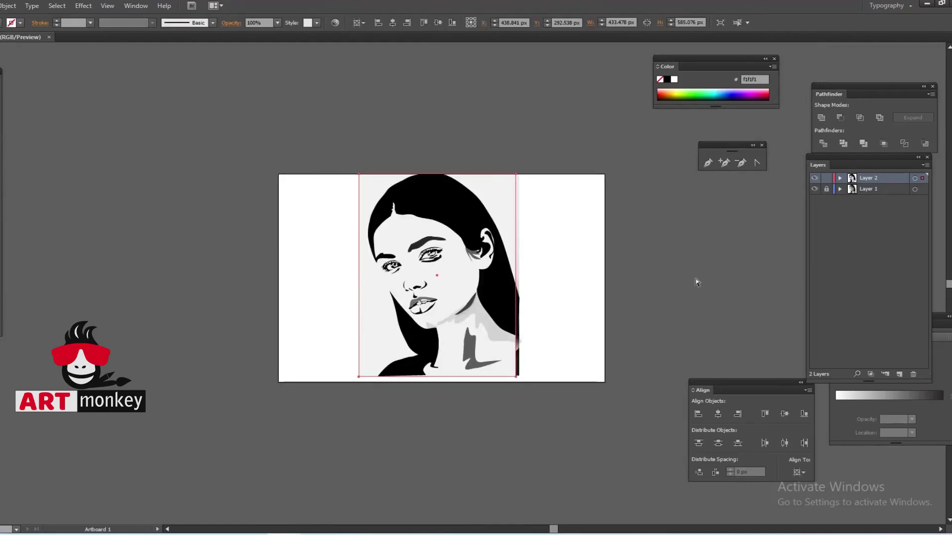
click(696, 279)
key(ctrl+plus)
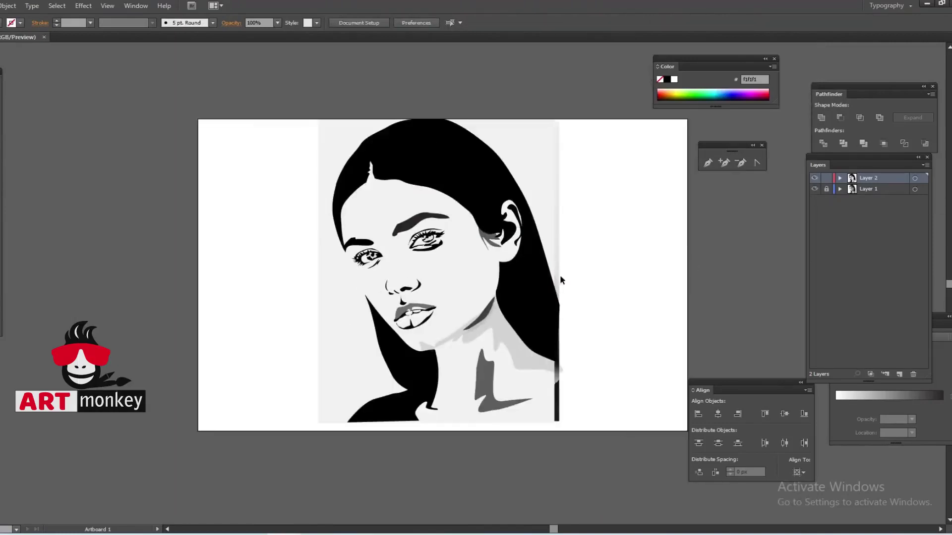
key(ctrl+a)
drag(319, 120, 317, 117)
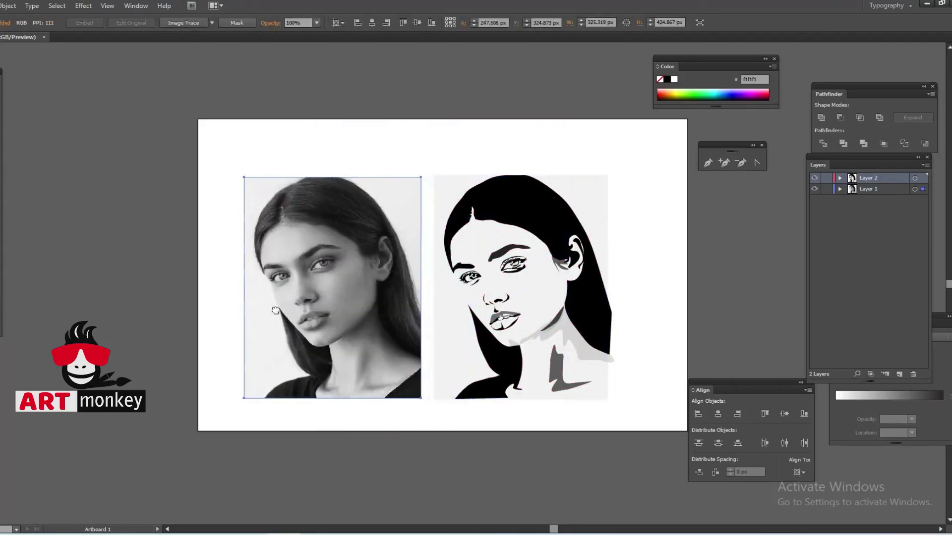
Fill the background rectangle grey #c6c4c5 and start a pen path on the neck
click(504, 284)
click(918, 272)
click(697, 278)
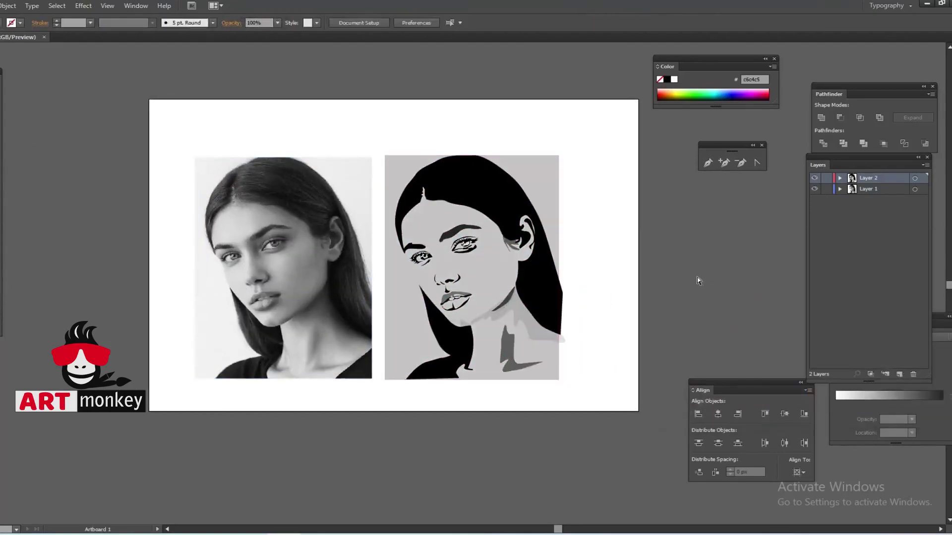
click(708, 162)
key(ctrl+plus)
click(506, 335)
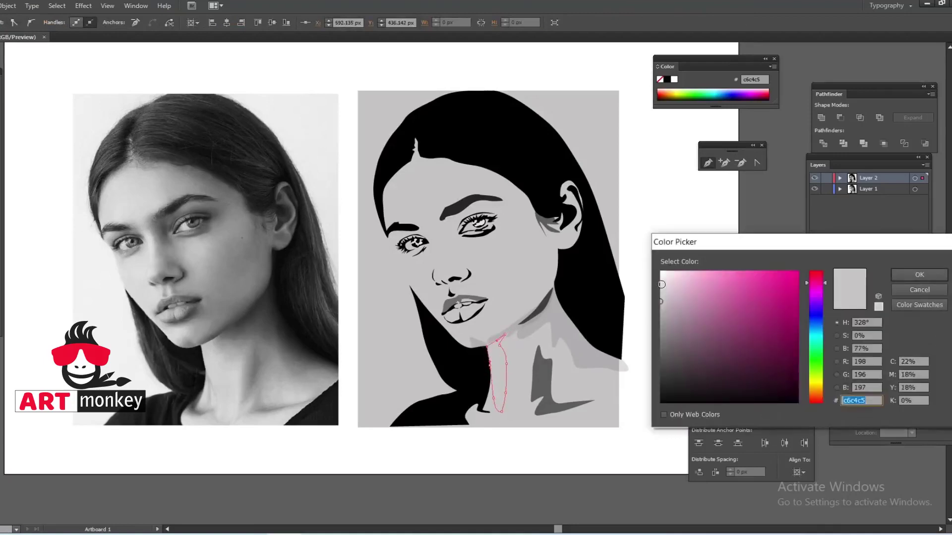
Give the neck shape a light fill at 20% opacity
click(917, 272)
click(691, 264)
click(499, 377)
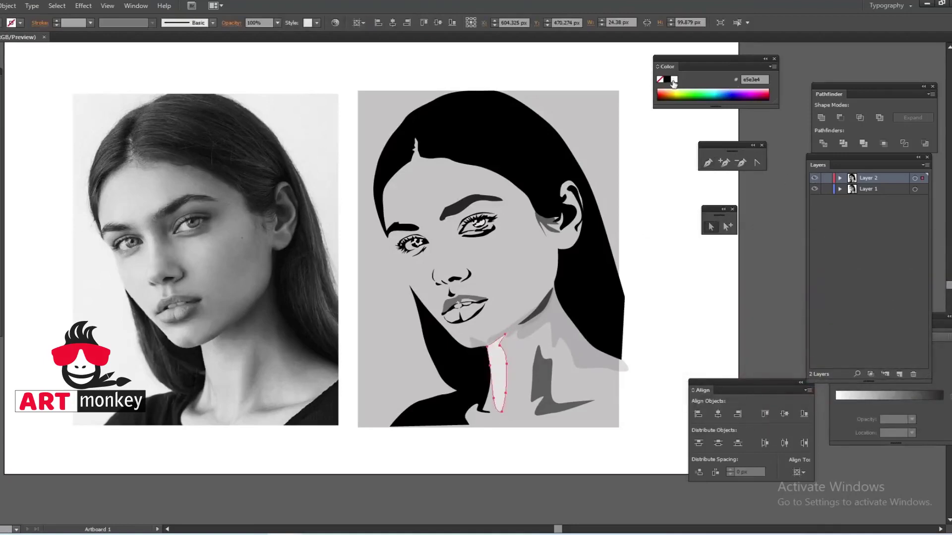
click(278, 23)
click(290, 127)
key(p)
key(a)
click(503, 339)
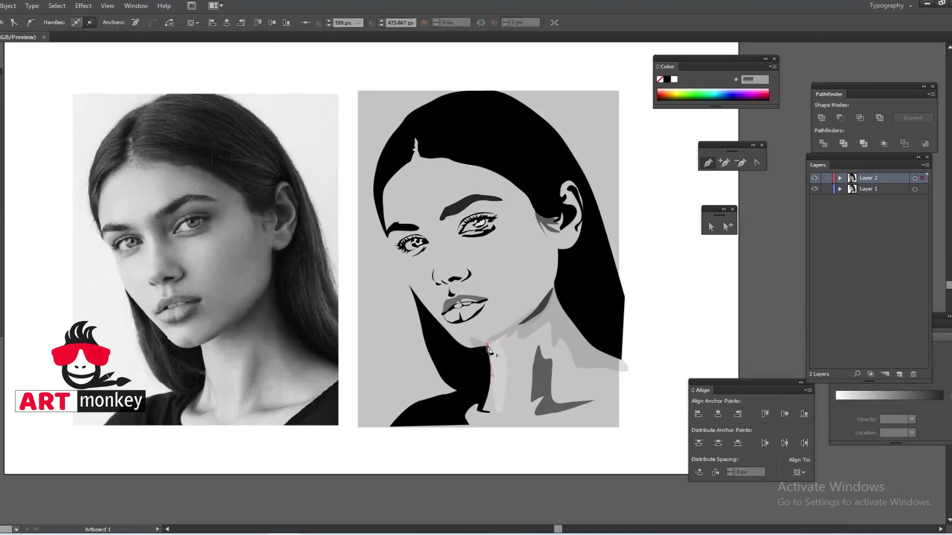
click(703, 241)
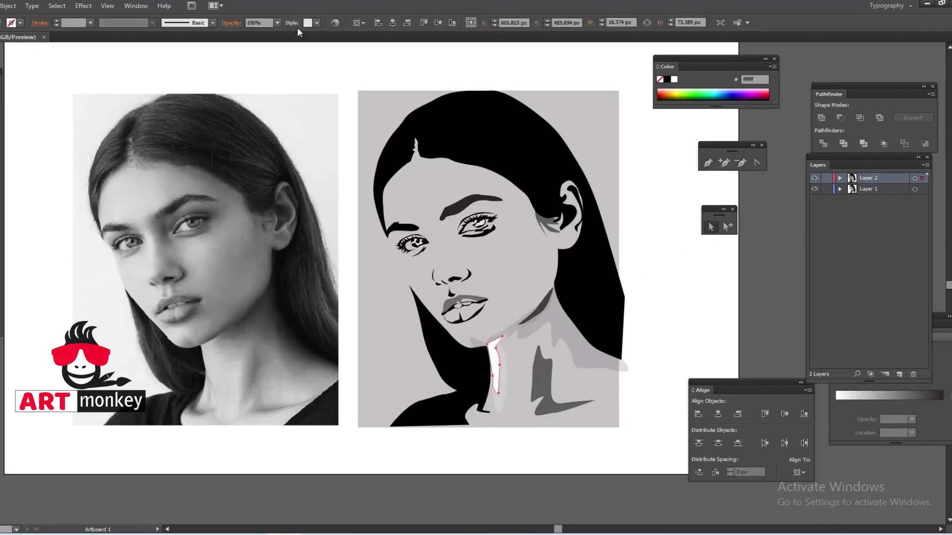
Draw a curved highlight path up the nose bridge at 20% opacity
click(436, 256)
drag(424, 231, 437, 234)
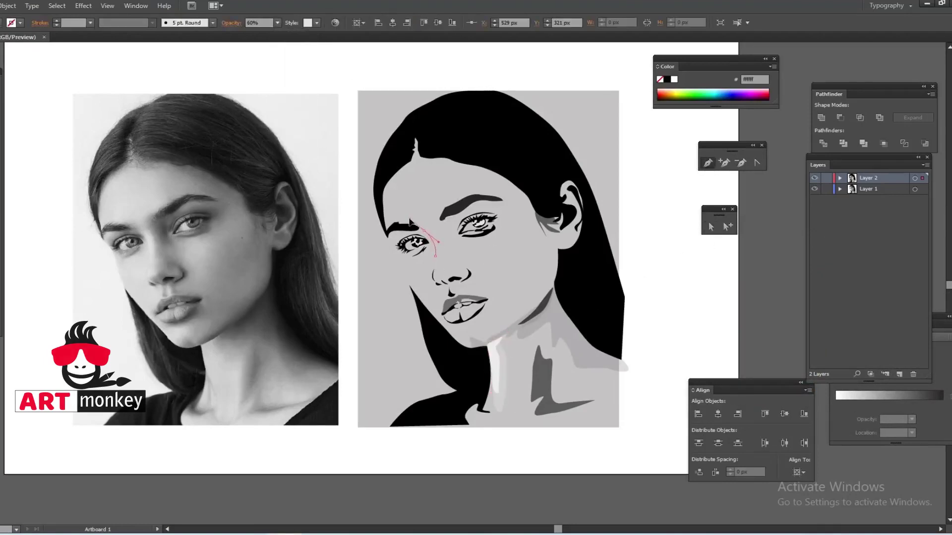
click(436, 258)
click(277, 23)
click(298, 113)
click(291, 58)
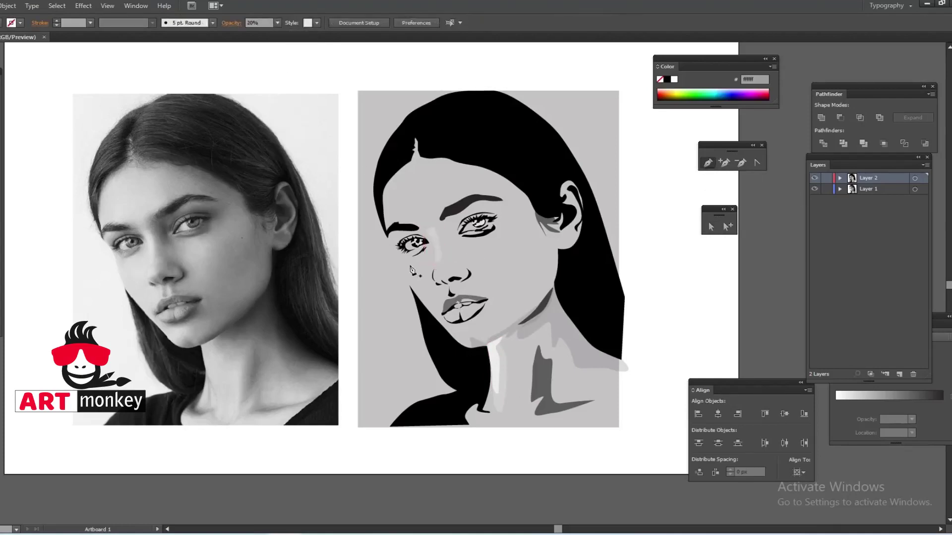
Draw a white closed shape along the left cheek and the portrait's left edge
click(409, 287)
click(390, 234)
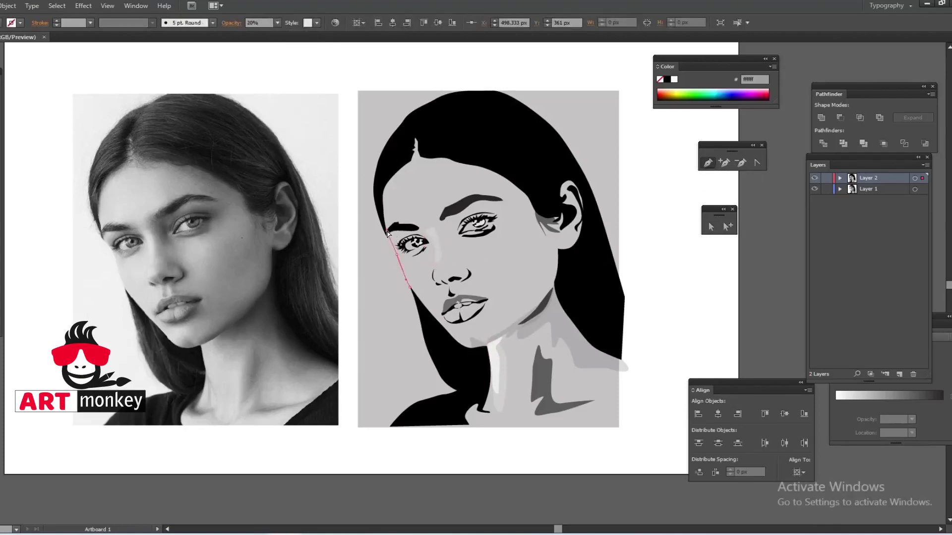
click(378, 203)
click(466, 91)
click(356, 91)
click(357, 426)
click(427, 425)
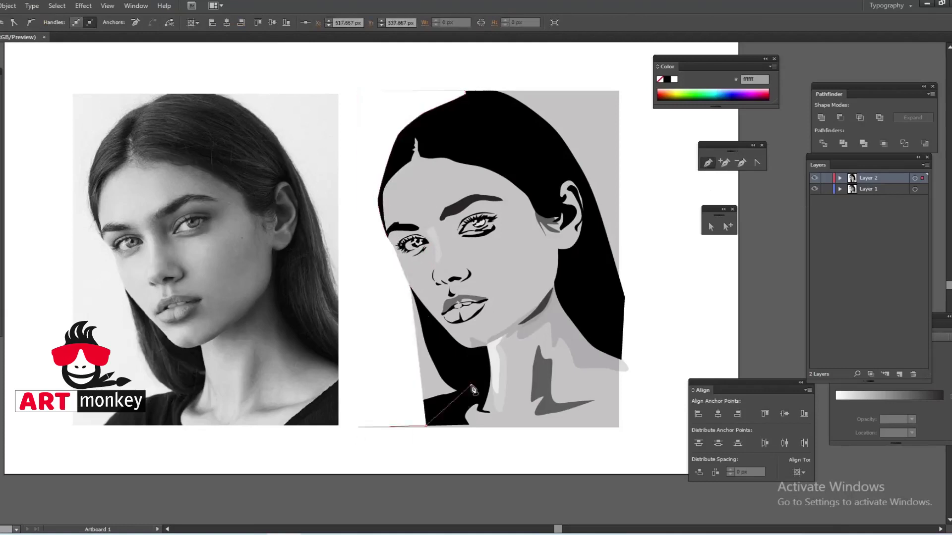
click(471, 384)
click(449, 352)
click(409, 286)
key(v)
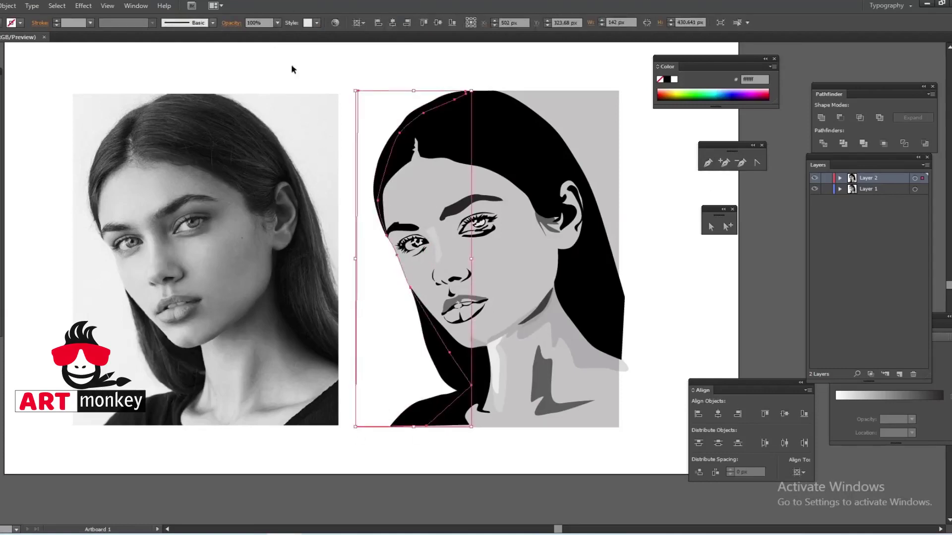
key(ctrl+z)
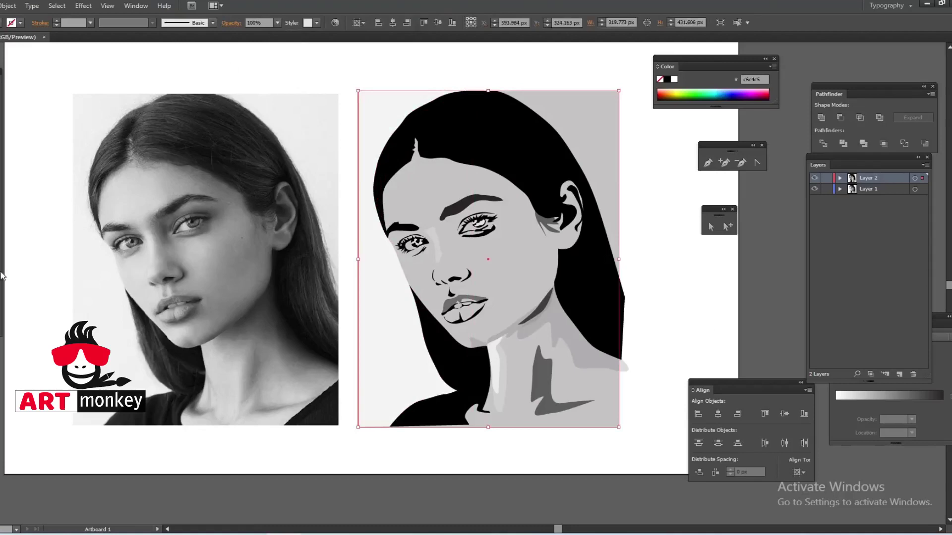
Lighten the background fill to near-white #efefef
double_click(1, 276)
text(efefef)
click(919, 275)
Draw a translucent shading shape around the eye and beside the nose
click(708, 164)
click(469, 202)
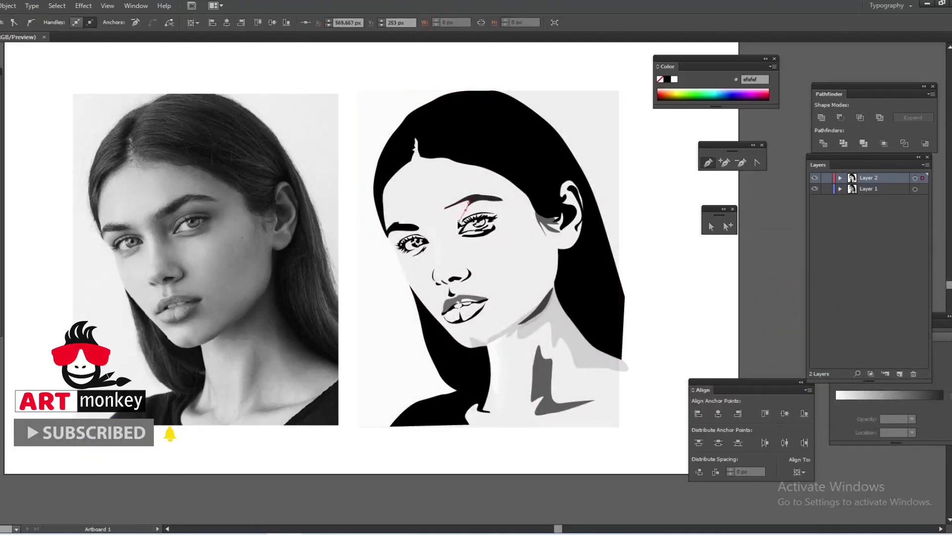
click(456, 255)
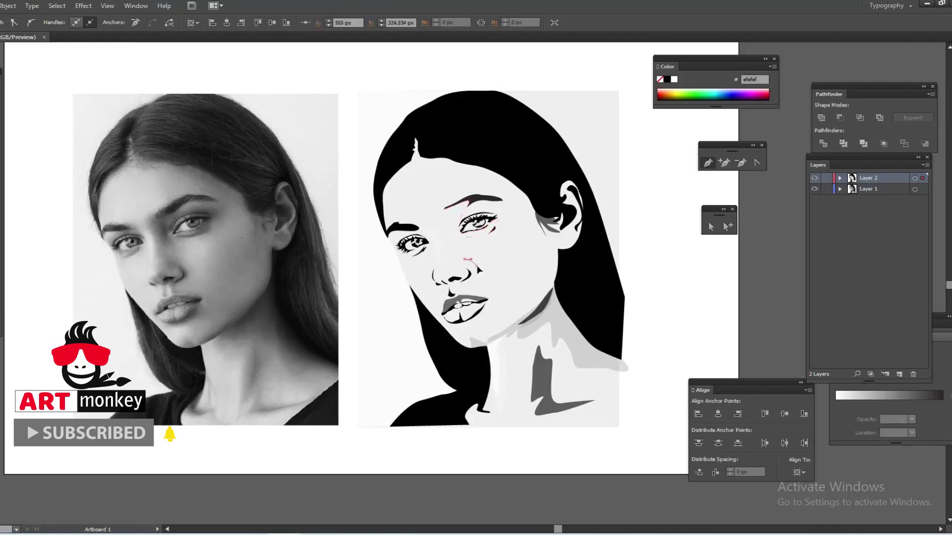
click(474, 280)
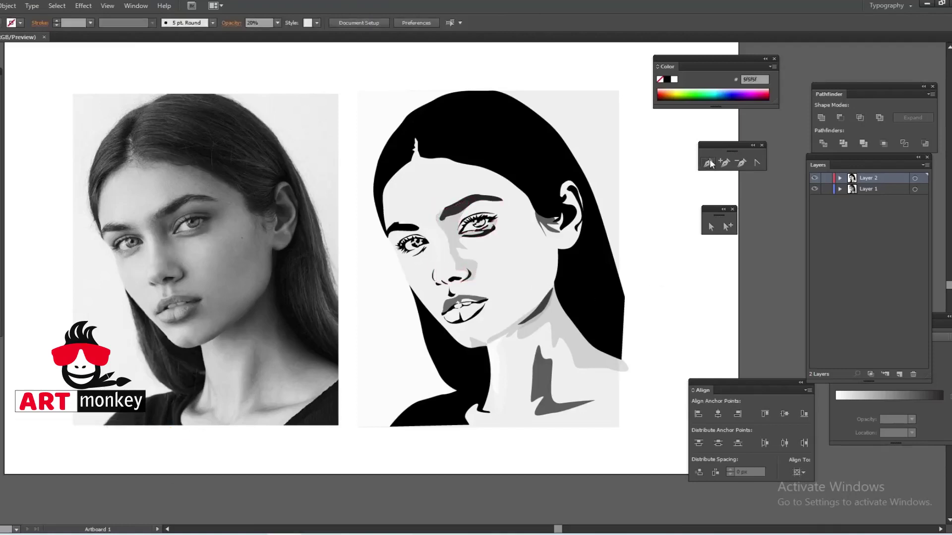
click(708, 162)
ctrl+click(480, 209)
click(504, 211)
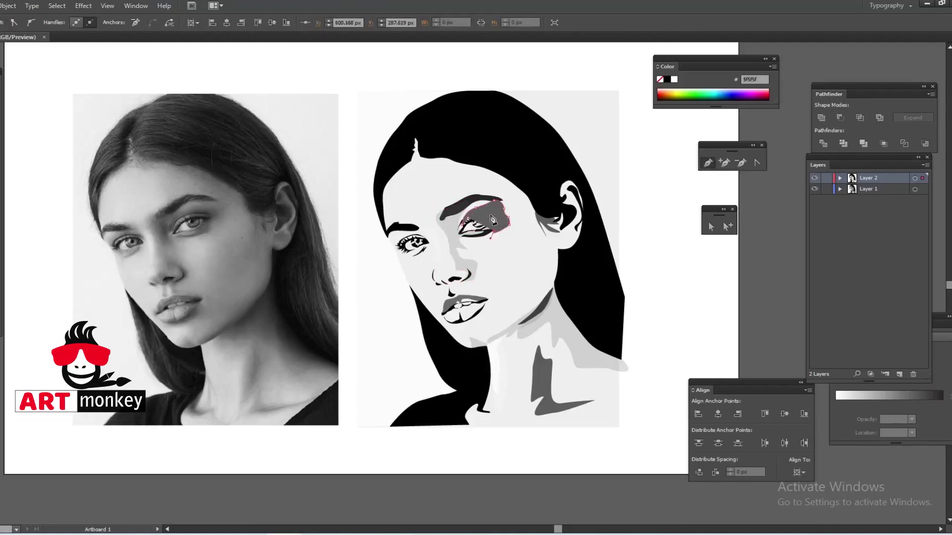
key(v)
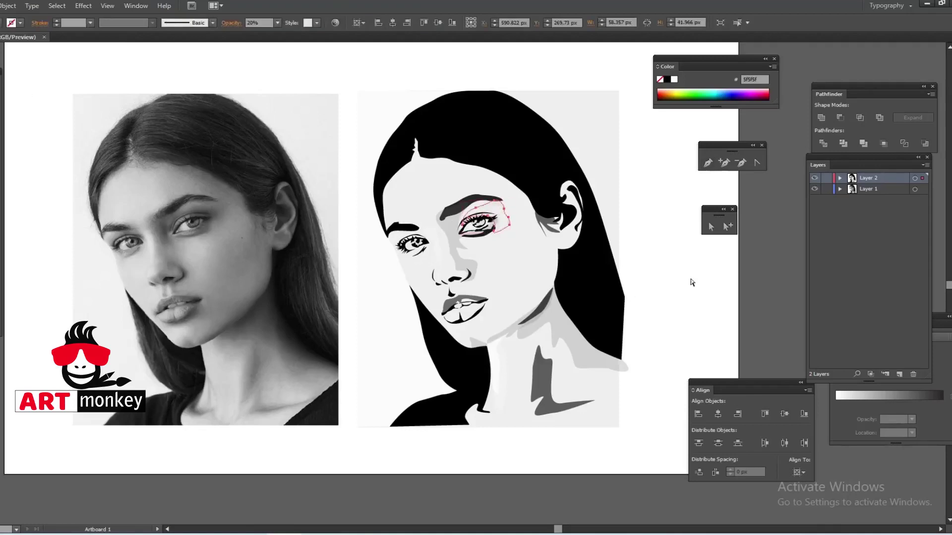
click(690, 276)
Draw a shading shape along the hairline, around the ear and over the head
click(708, 162)
click(417, 159)
click(385, 210)
click(422, 157)
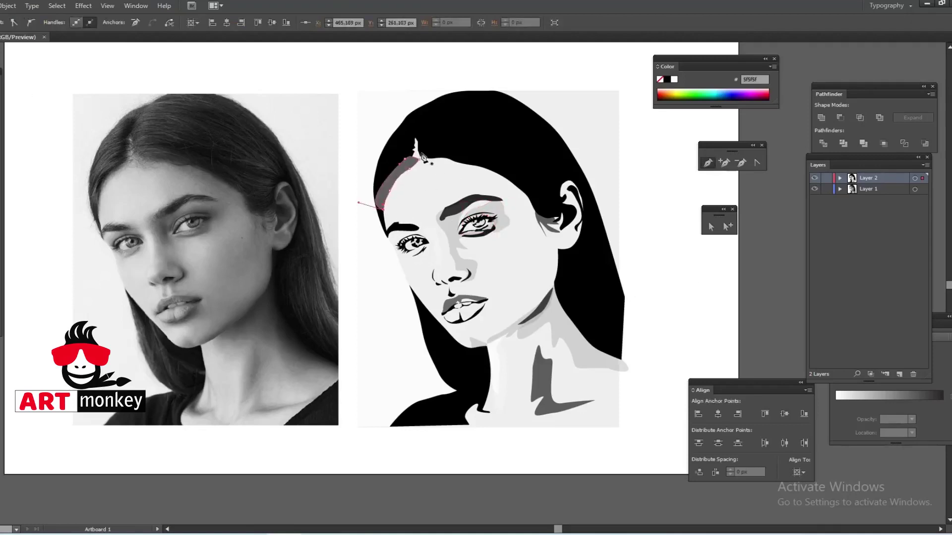
click(466, 171)
click(503, 203)
click(519, 212)
click(532, 245)
drag(529, 266, 541, 252)
click(583, 239)
click(583, 177)
click(491, 143)
click(421, 153)
key(v)
click(677, 281)
Draw a shading shape across the shoulder and up the neck
click(709, 162)
click(472, 396)
click(455, 424)
click(618, 426)
click(622, 364)
click(555, 316)
click(517, 324)
click(504, 349)
click(502, 389)
click(472, 397)
key(v)
click(675, 333)
Add a neck shadow shape with lowered opacity
key(p)
click(557, 285)
click(624, 362)
click(517, 329)
click(557, 285)
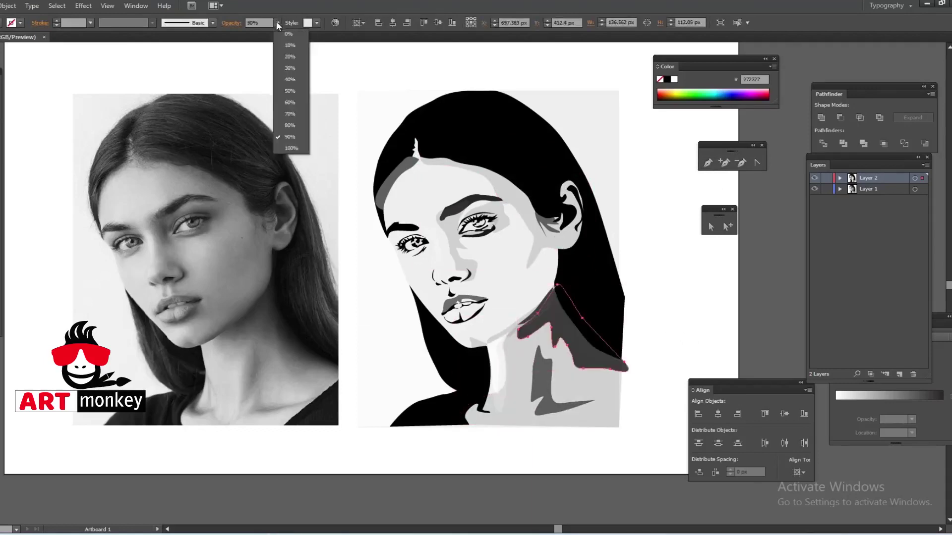
click(38, 82)
key(ctrl+minus)
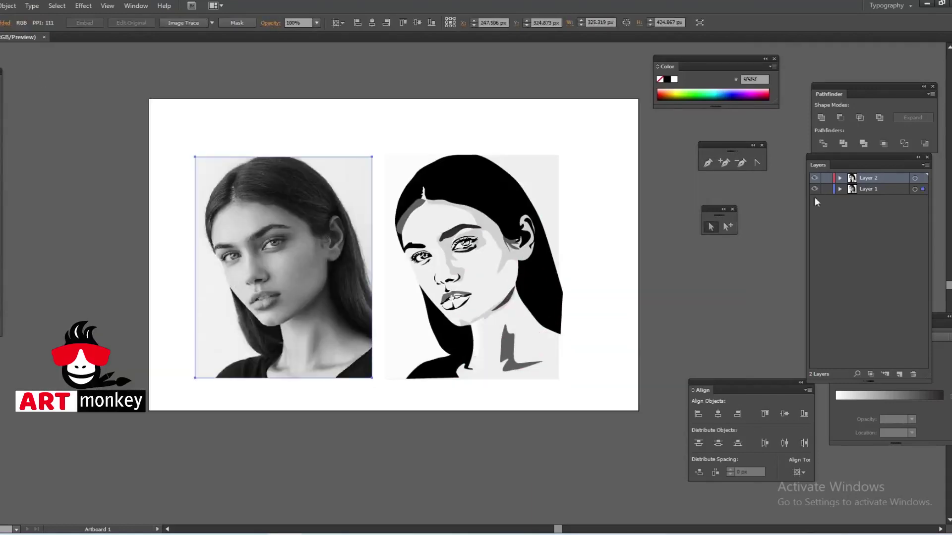
Turn off Layer 1's visibility and drop the hair highlight shape to 50% opacity
click(814, 189)
click(410, 212)
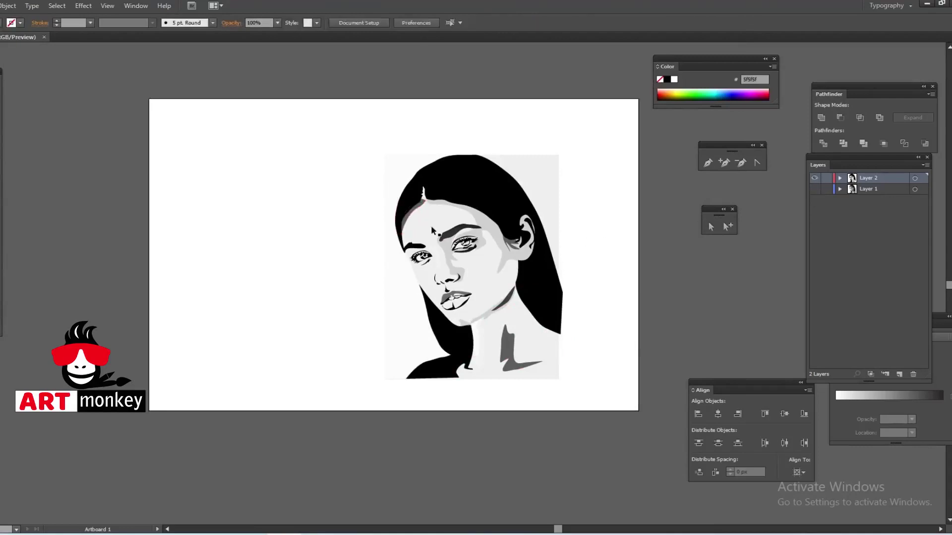
click(423, 203)
key(5)
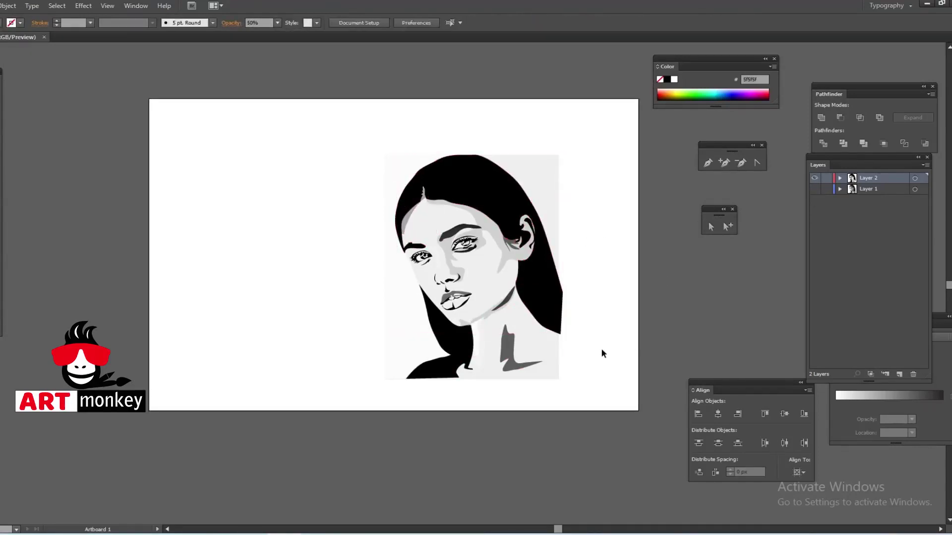